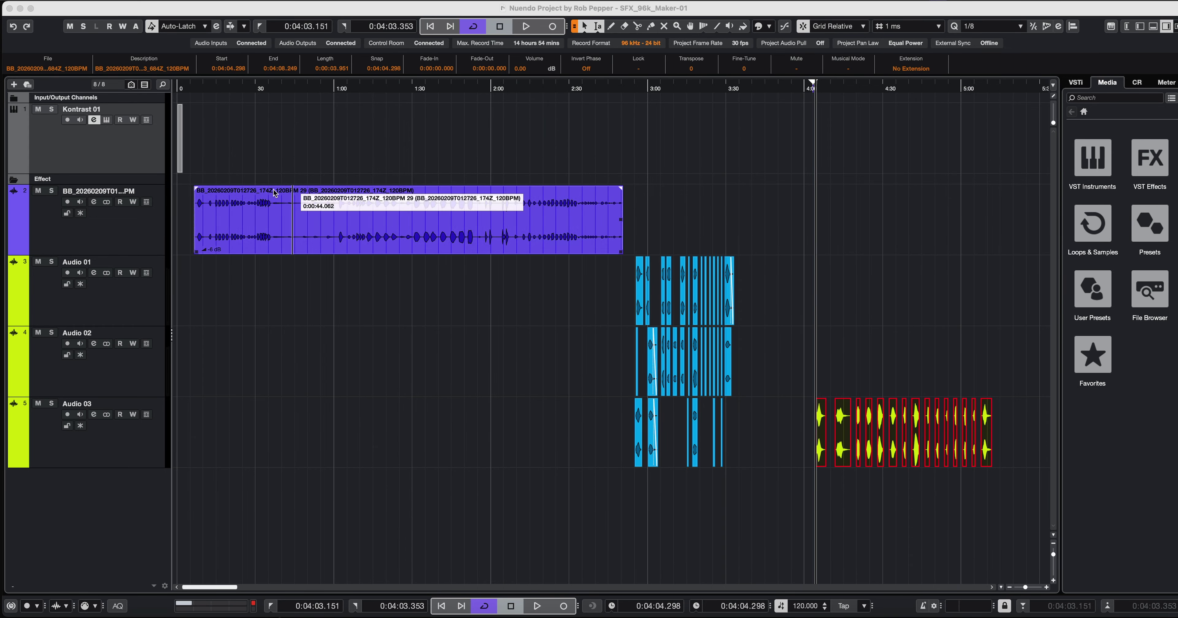
# - Open the Kontrast instrument from the Kontrast 01 track and select that track's short MIDI part for looping
pyautogui.click(108, 123)
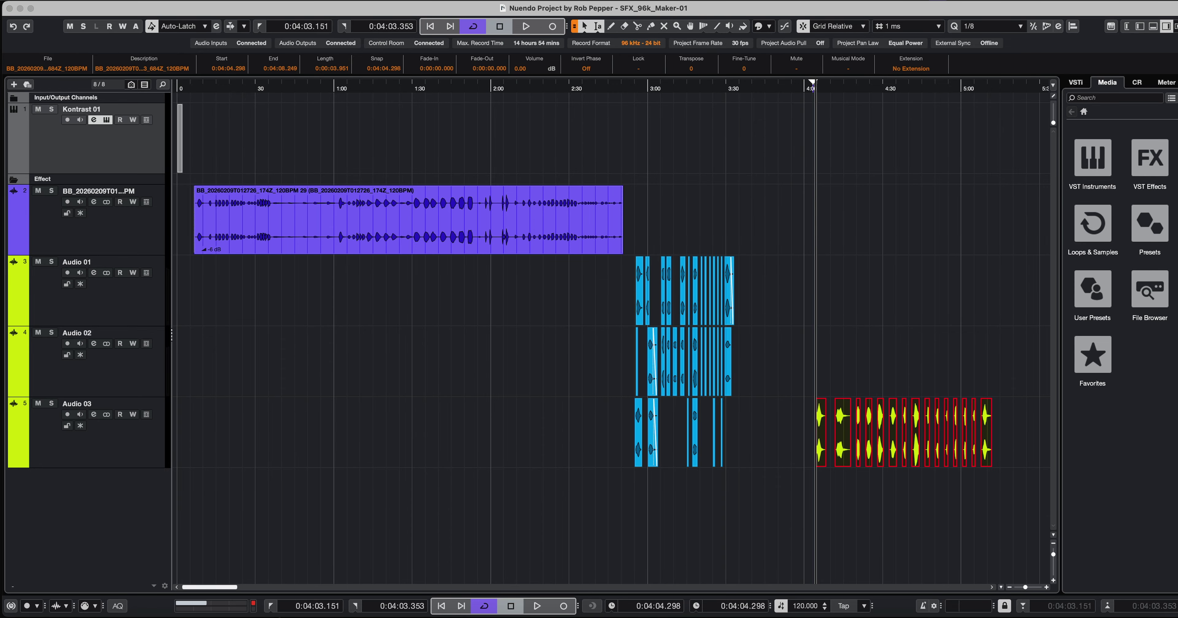
pyautogui.moveTo(1177, 183); pyautogui.dragTo(370, 86)
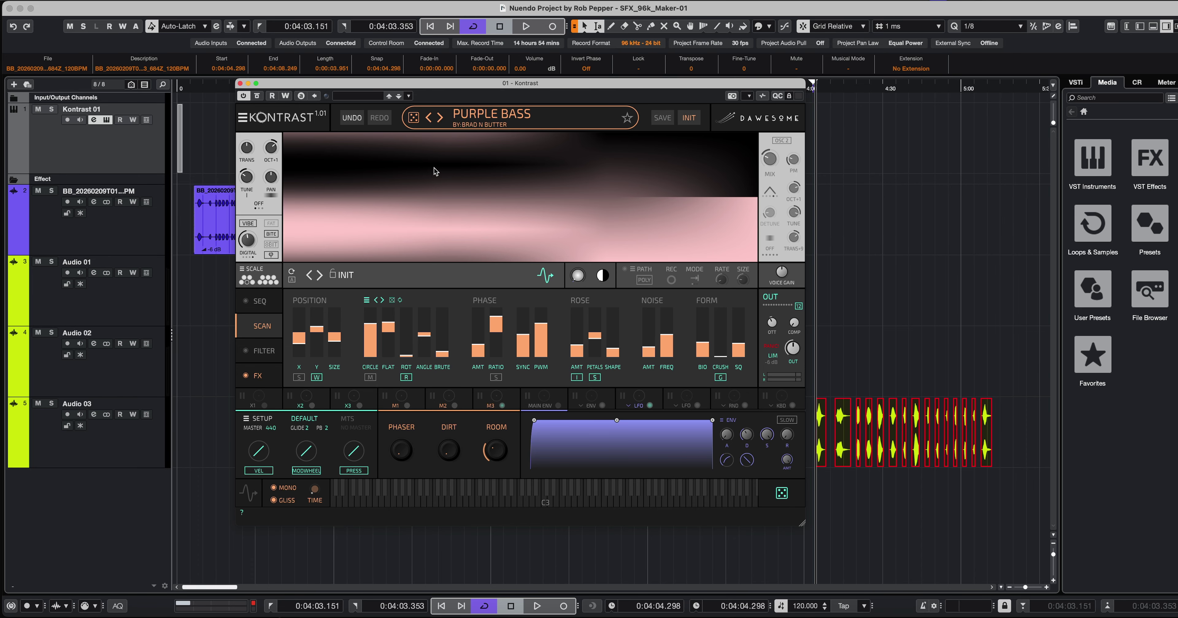
pyautogui.click(179, 169)
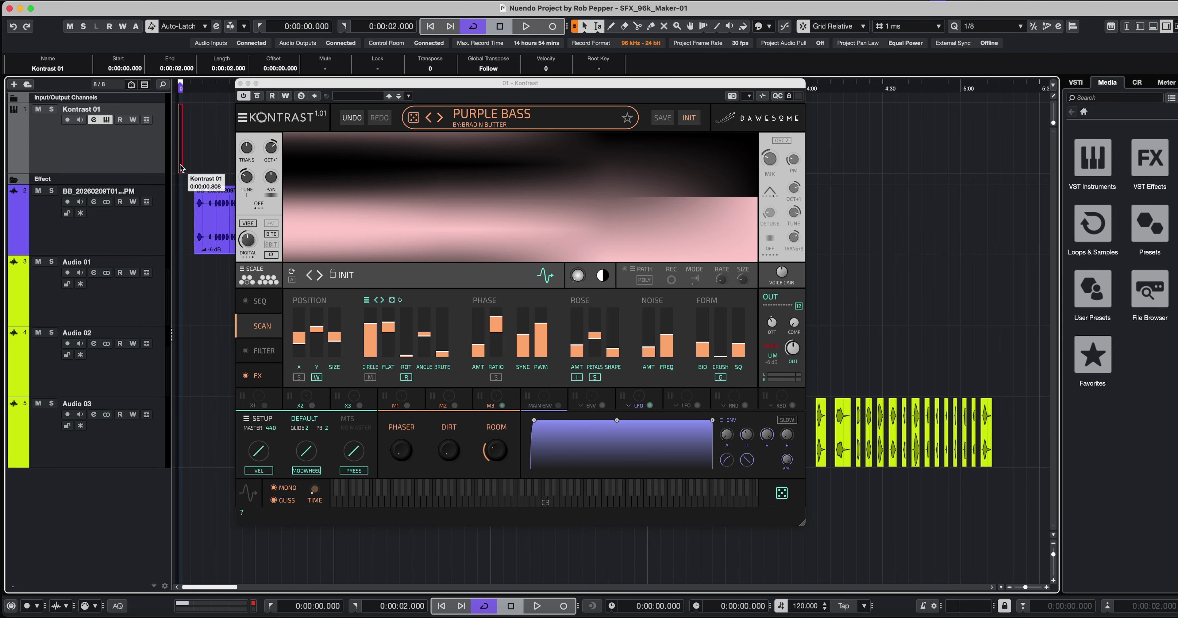
pyautogui.moveTo(388, 87); pyautogui.dragTo(503, 79)
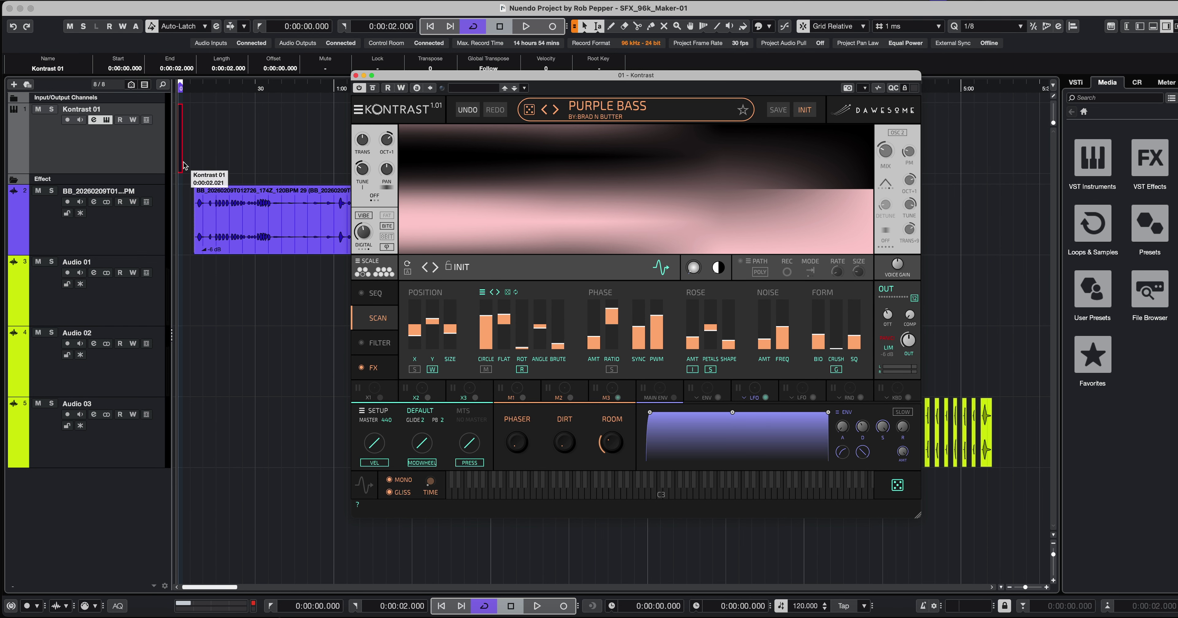
pyautogui.scroll(2, 183, 166)
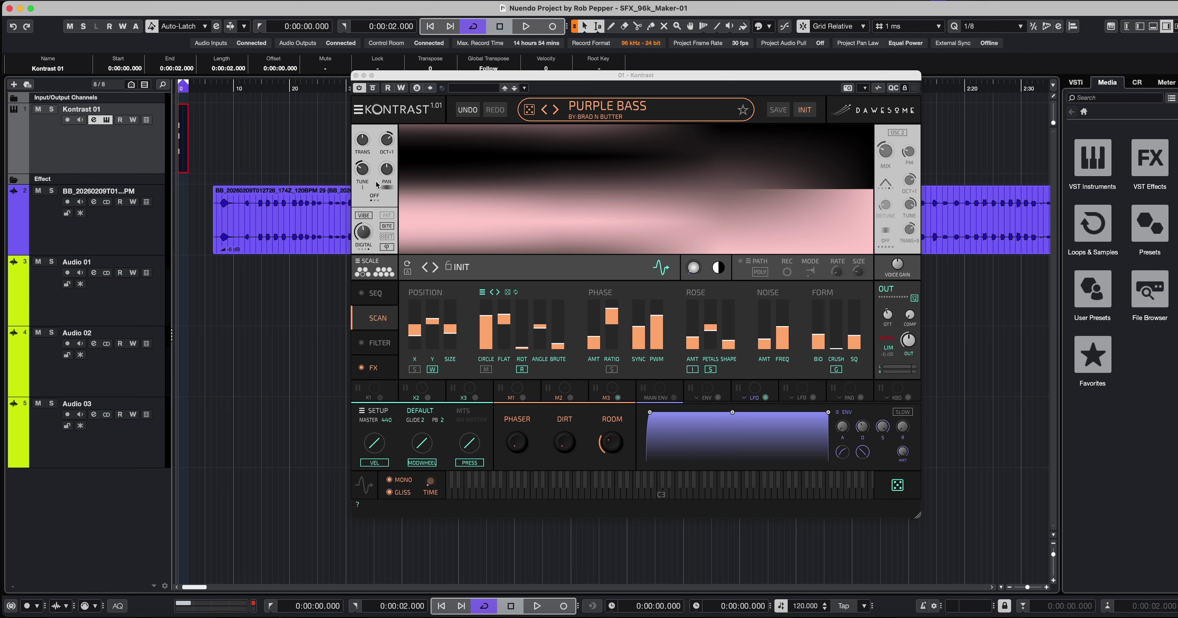
# - Load a random Kontrast preset, VIOSWARM, and audition it with the looped MIDI part
pyautogui.click(530, 111)
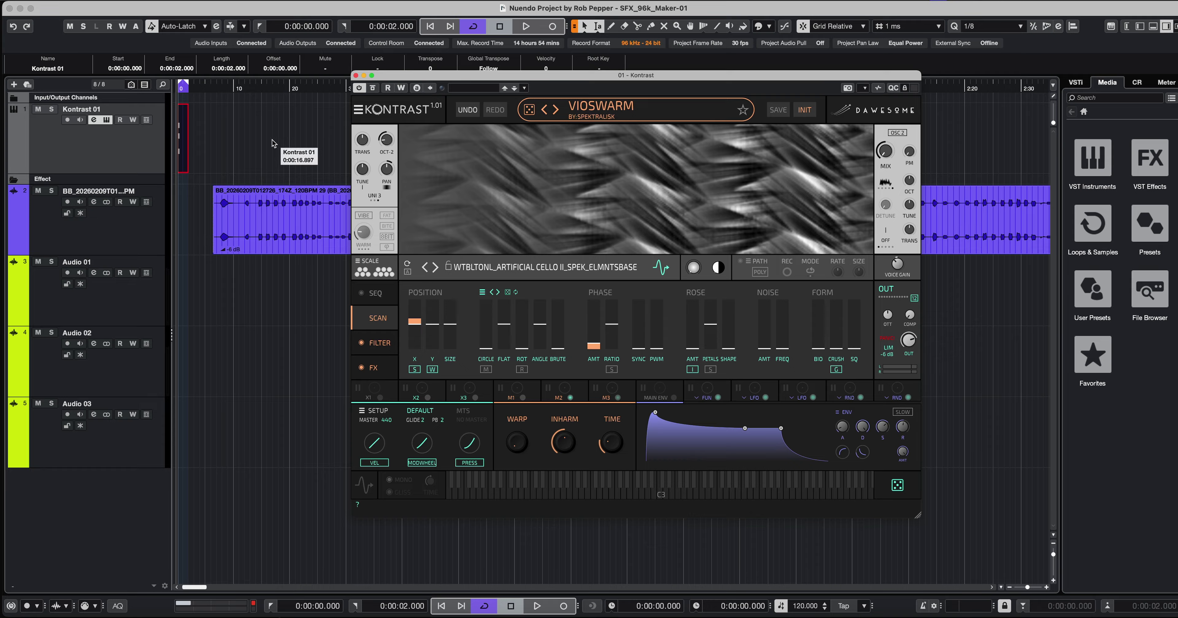
pyautogui.press('space')
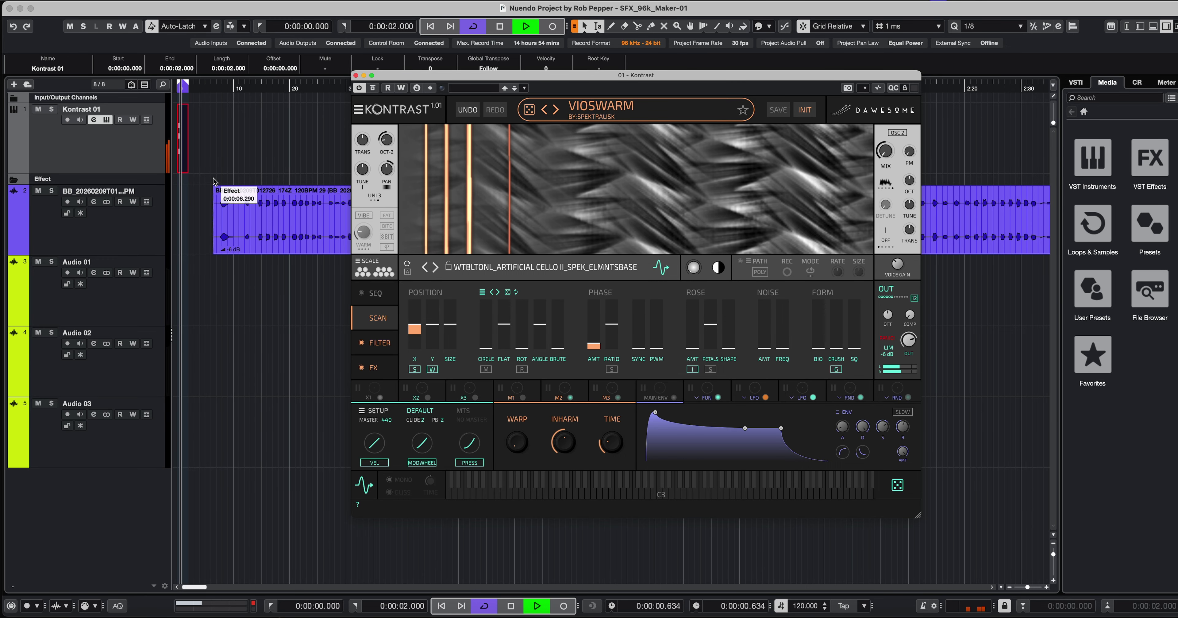
pyautogui.press('space')
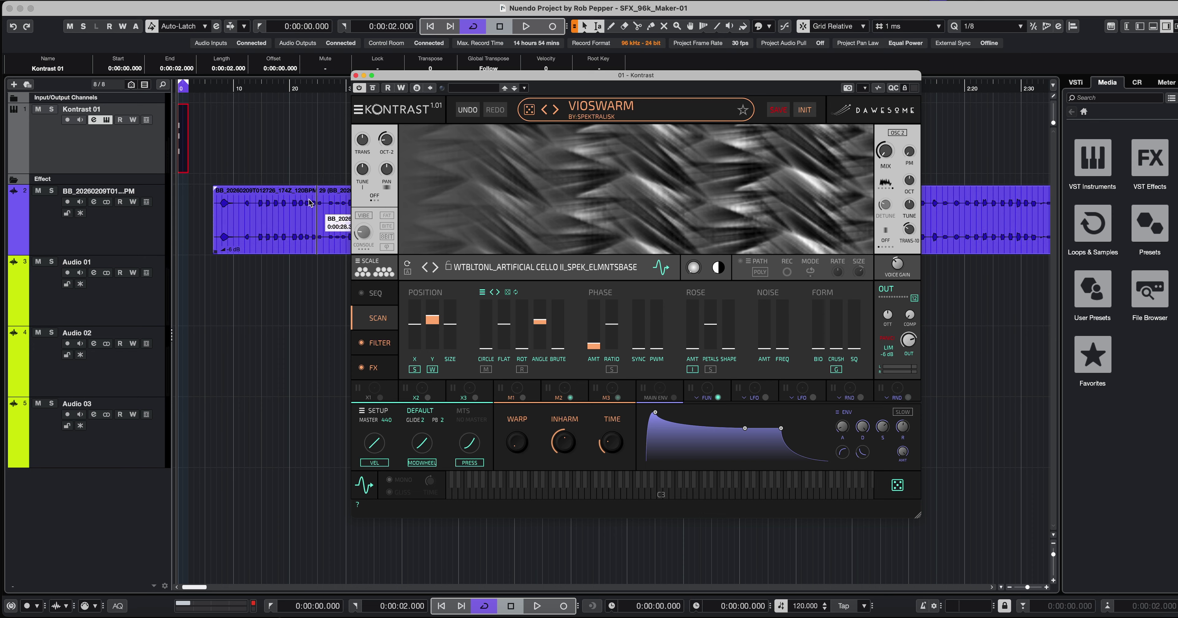
# - Randomise the VIOSWARM patch's parameters several times, auditioning each variation with the looped MIDI part
pyautogui.press('space')
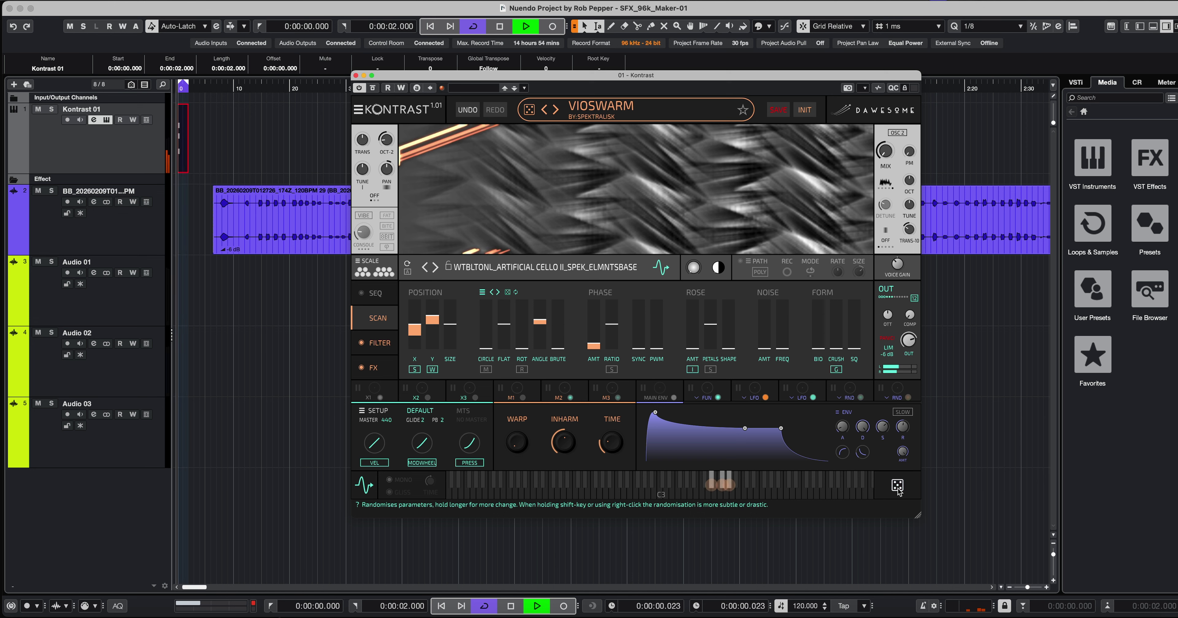
pyautogui.press('space')
pyautogui.press('space')
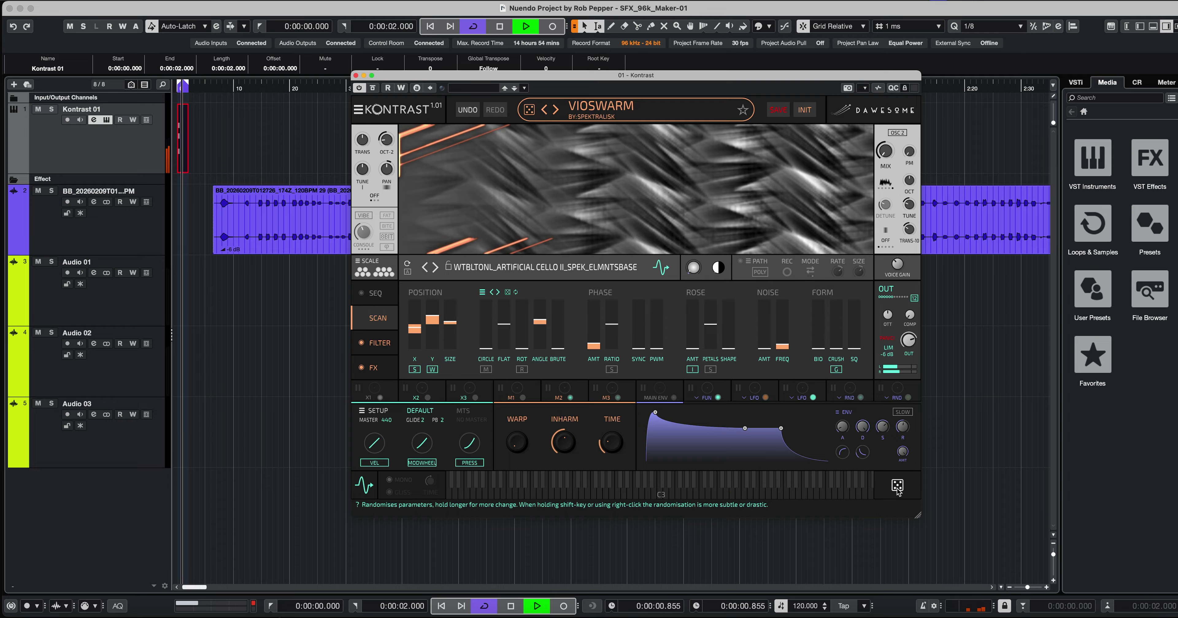
pyautogui.press('space')
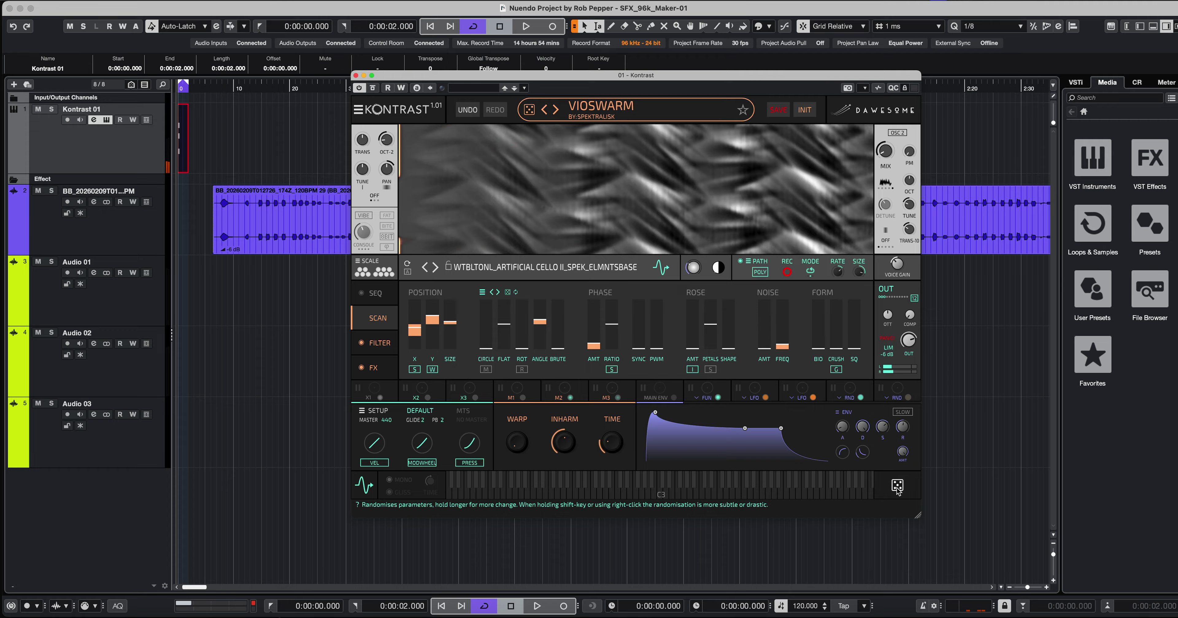
pyautogui.press('space')
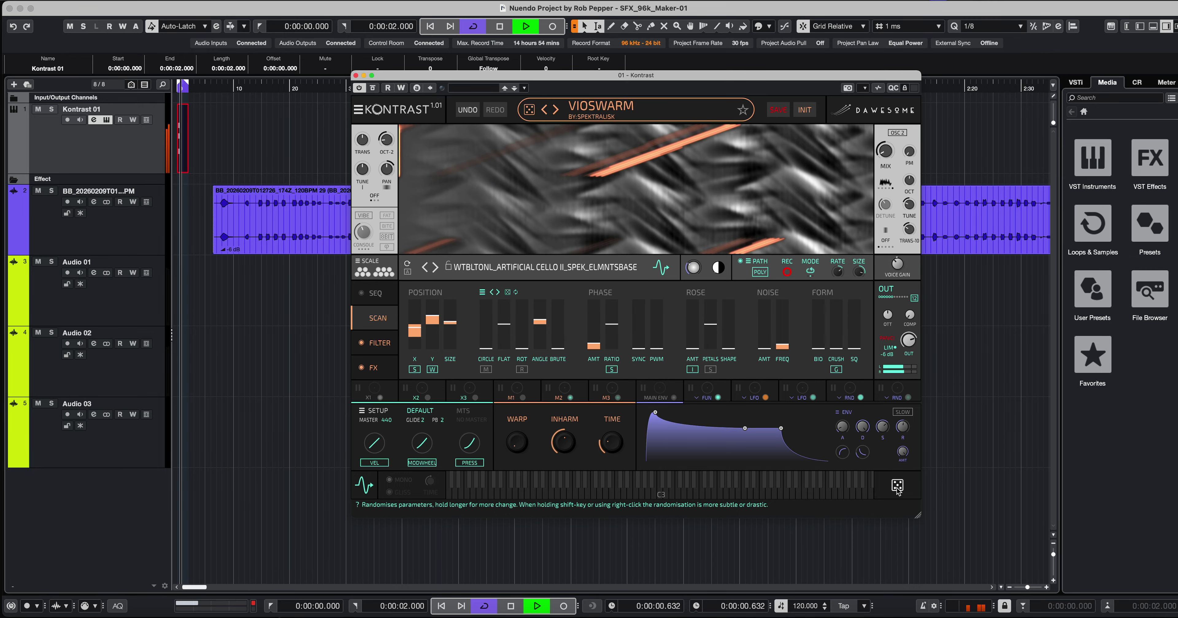
pyautogui.press('space')
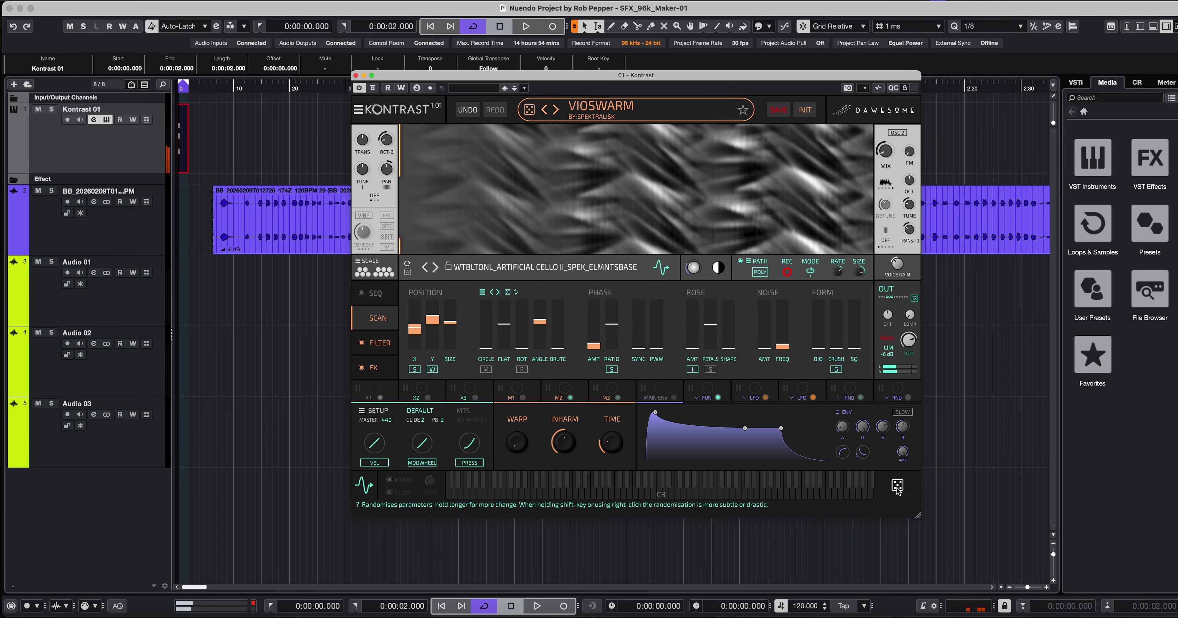
pyautogui.press('space')
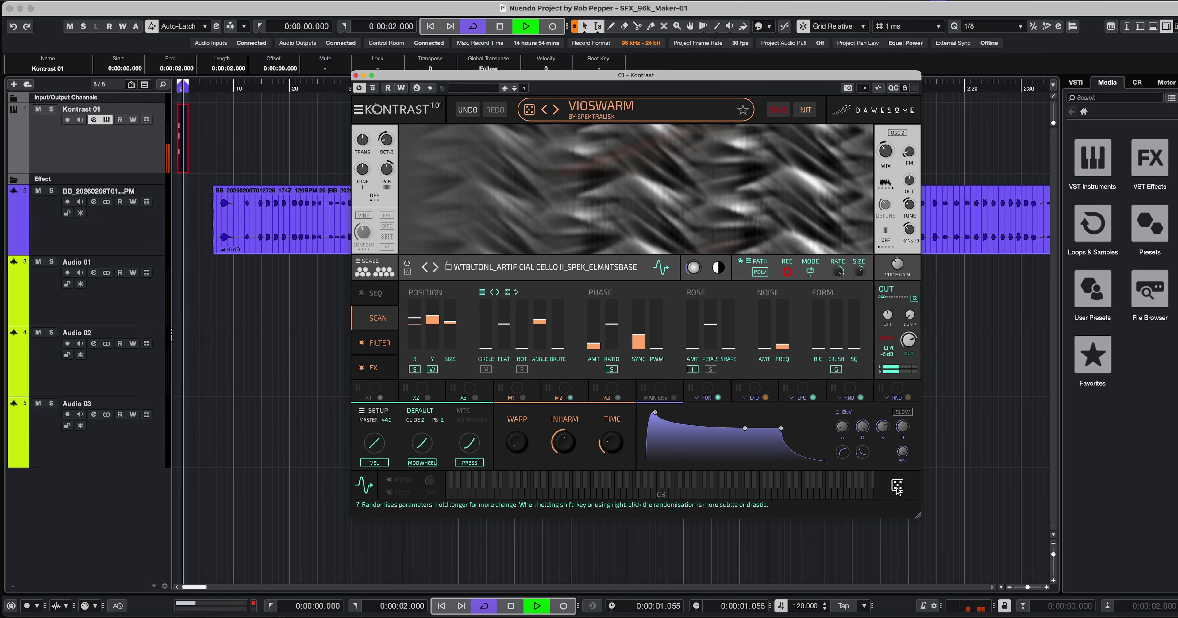
pyautogui.press('space')
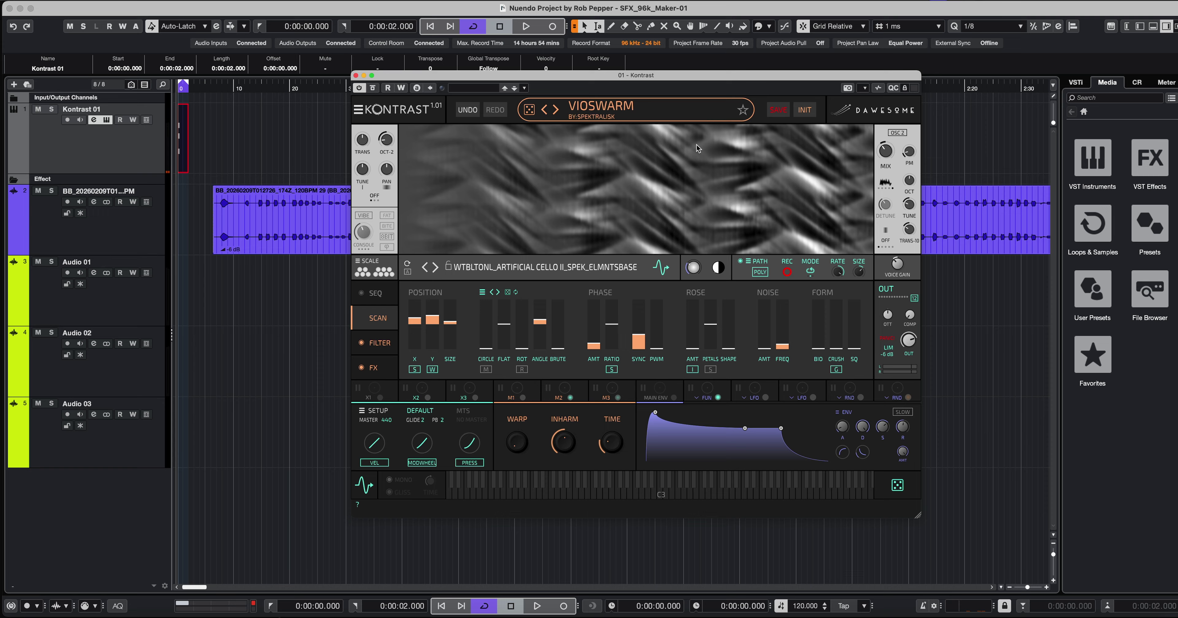
pyautogui.moveTo(629, 80); pyautogui.dragTo(591, 60)
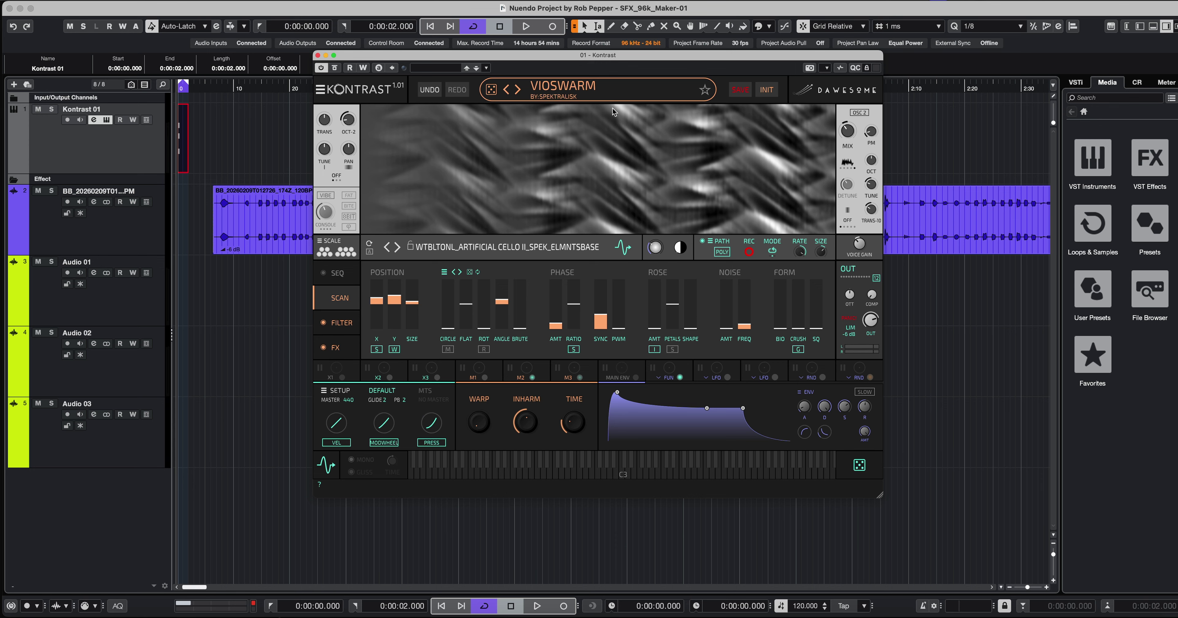
pyautogui.moveTo(610, 55); pyautogui.dragTo(617, 52)
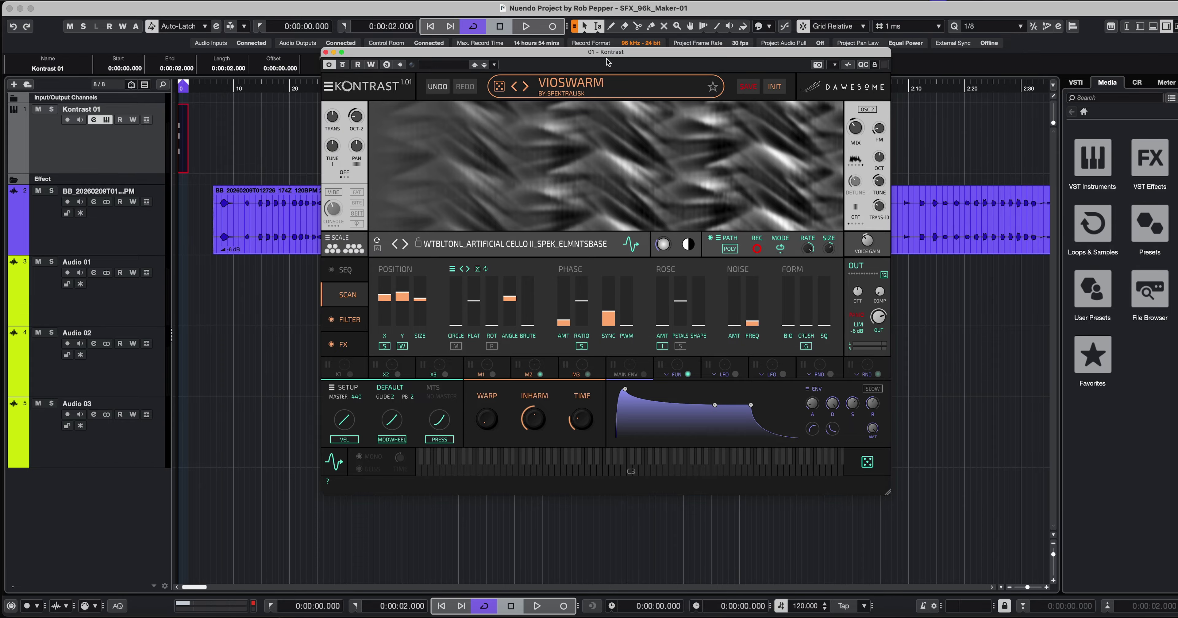
pyautogui.moveTo(608, 56); pyautogui.dragTo(539, 58)
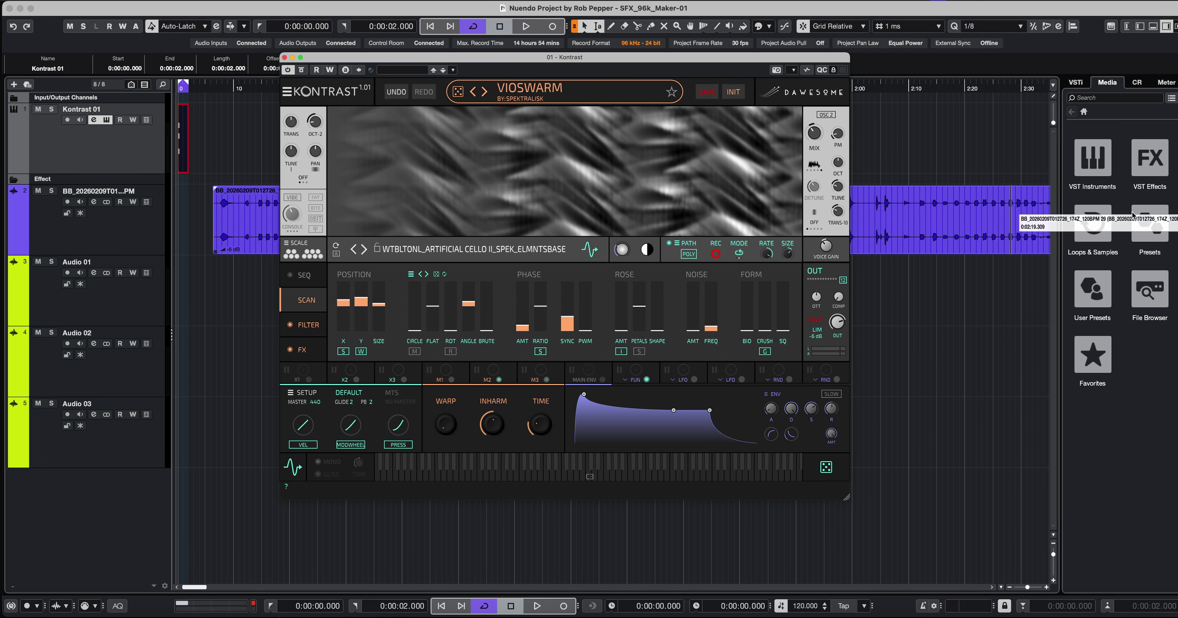
pyautogui.moveTo(770, 55); pyautogui.dragTo(743, 30)
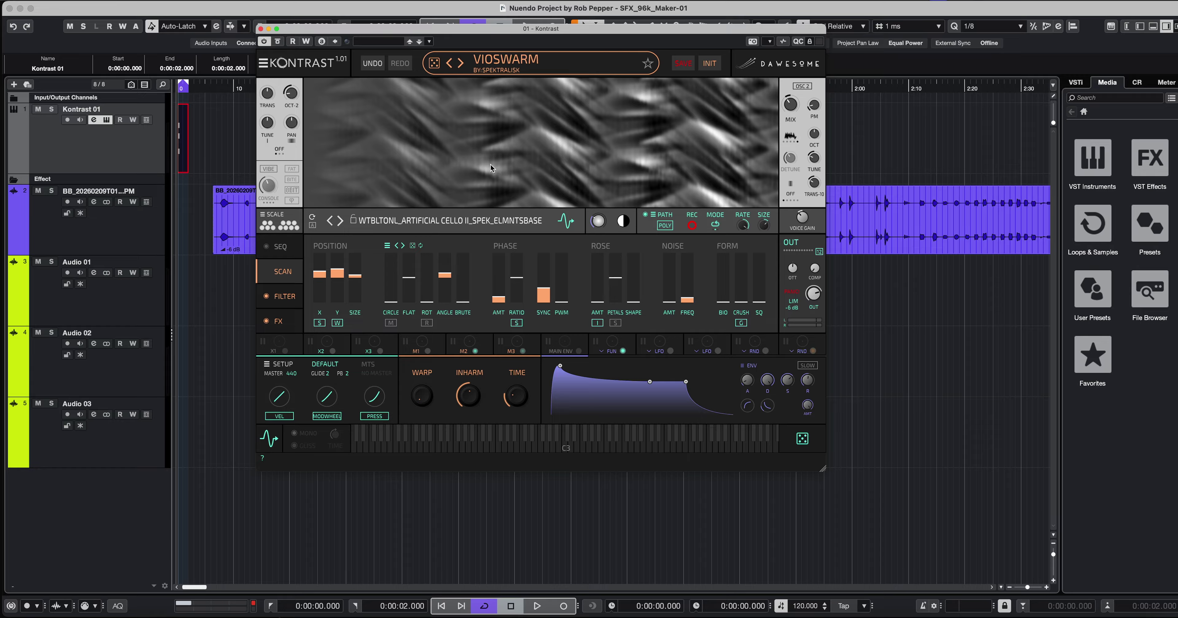
pyautogui.moveTo(382, 31); pyautogui.dragTo(448, 79)
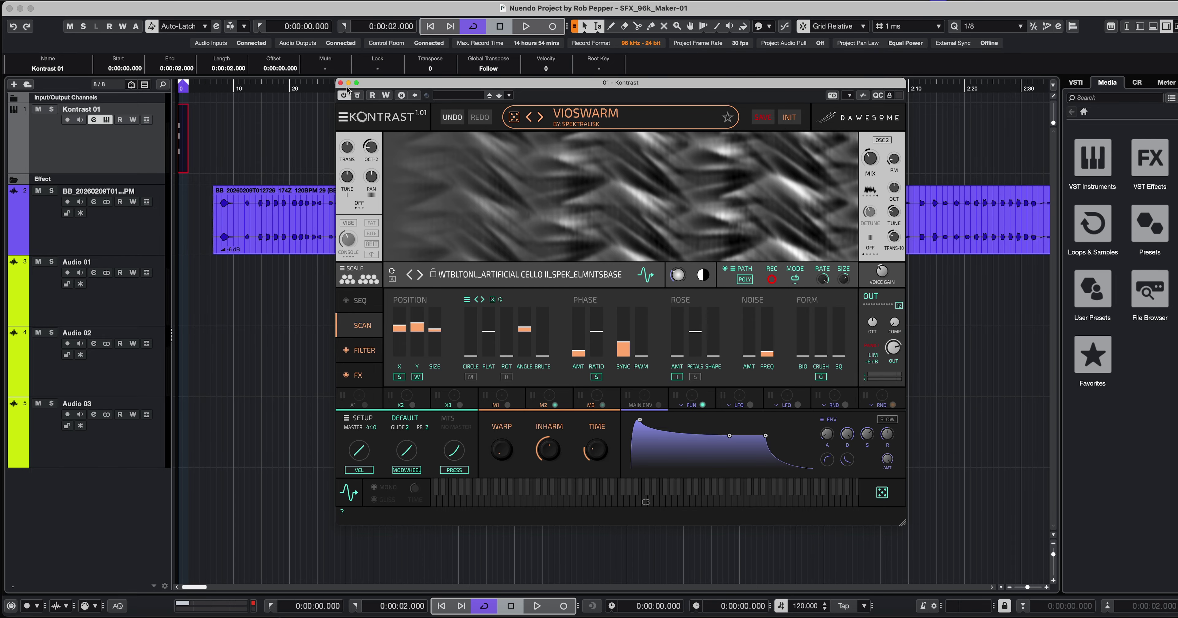
# - Move the Kontrast window off the arrangement and recolour the long audio event on the purple track bright green
pyautogui.moveTo(373, 86); pyautogui.dragTo(1177, 183)
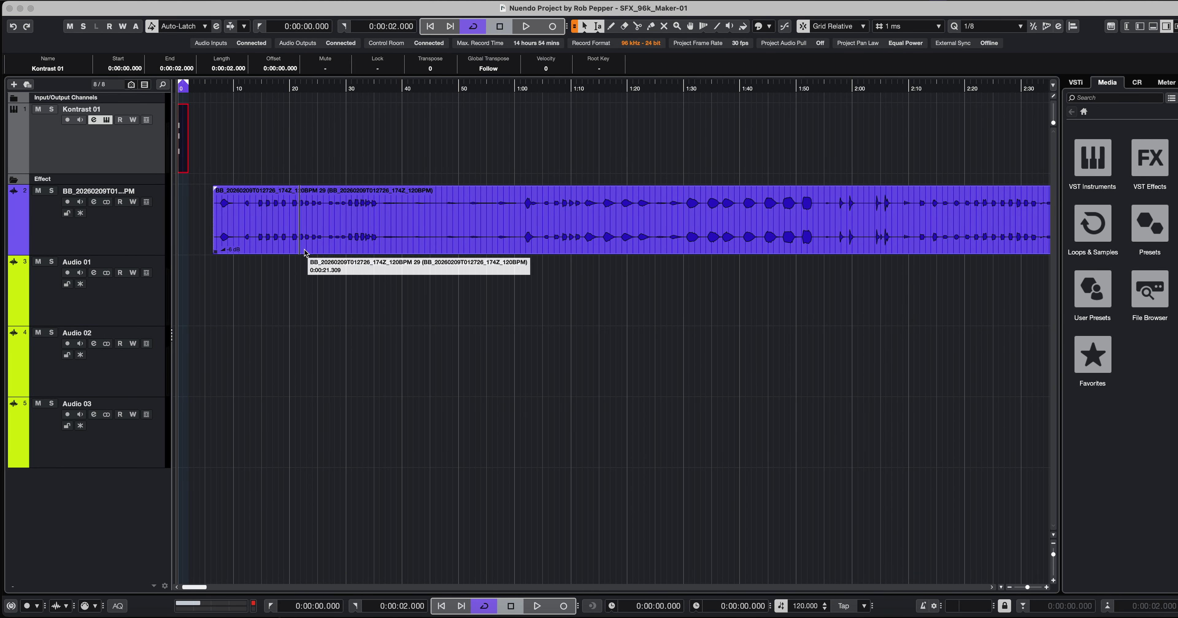
pyautogui.moveTo(336, 246); pyautogui.dragTo(339, 243)
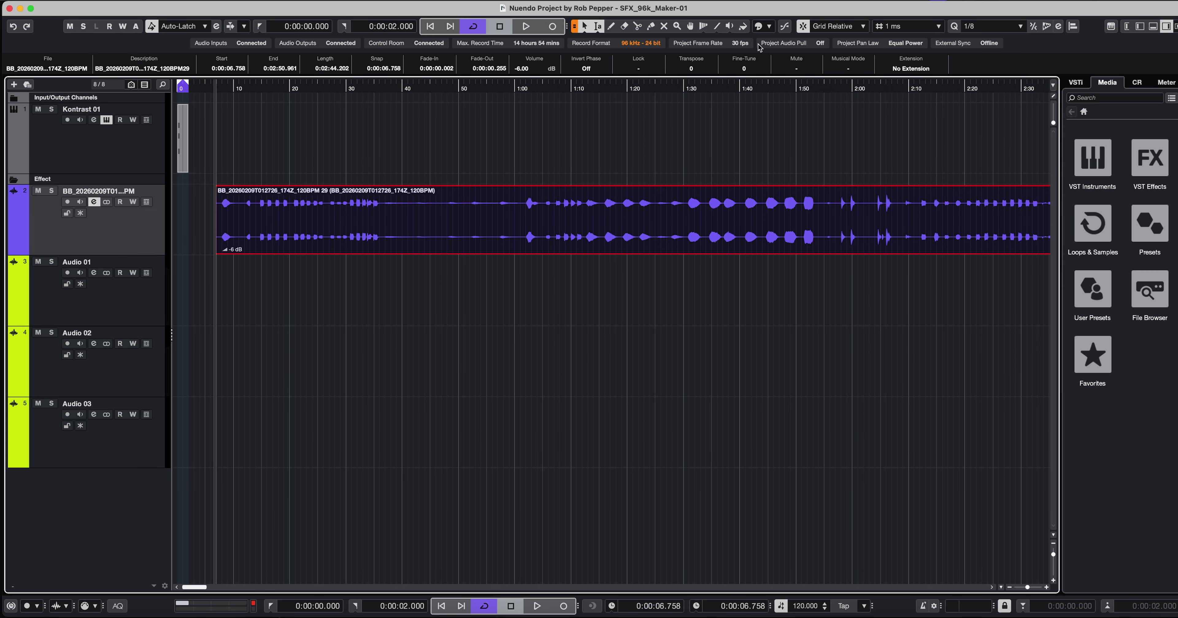
pyautogui.click(761, 31)
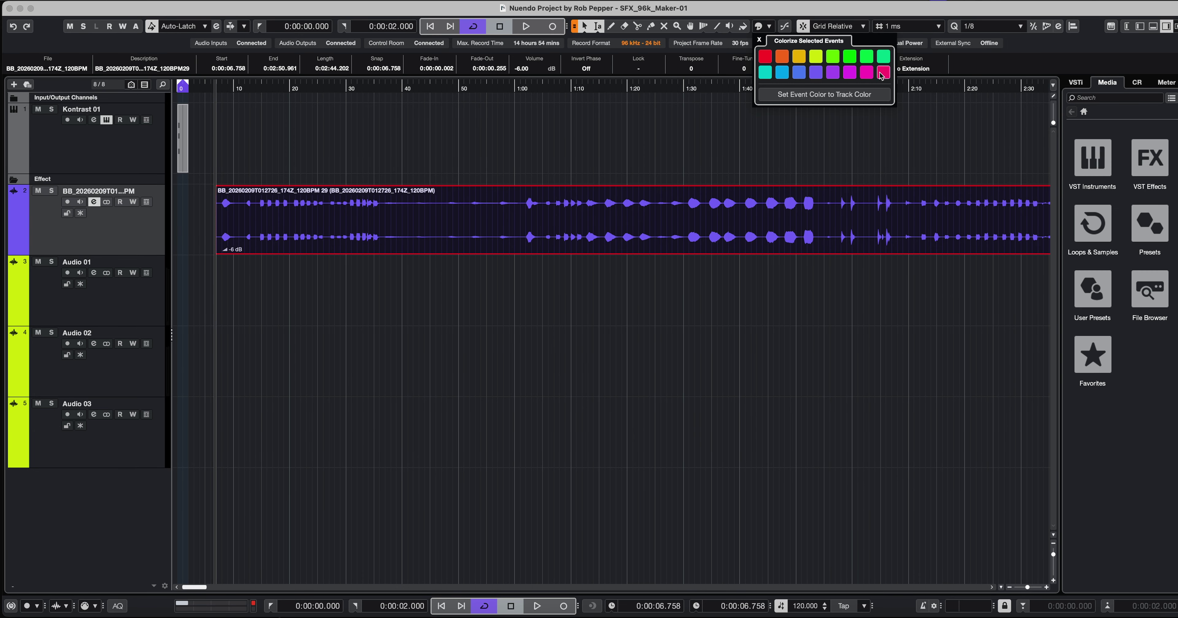
pyautogui.click(834, 58)
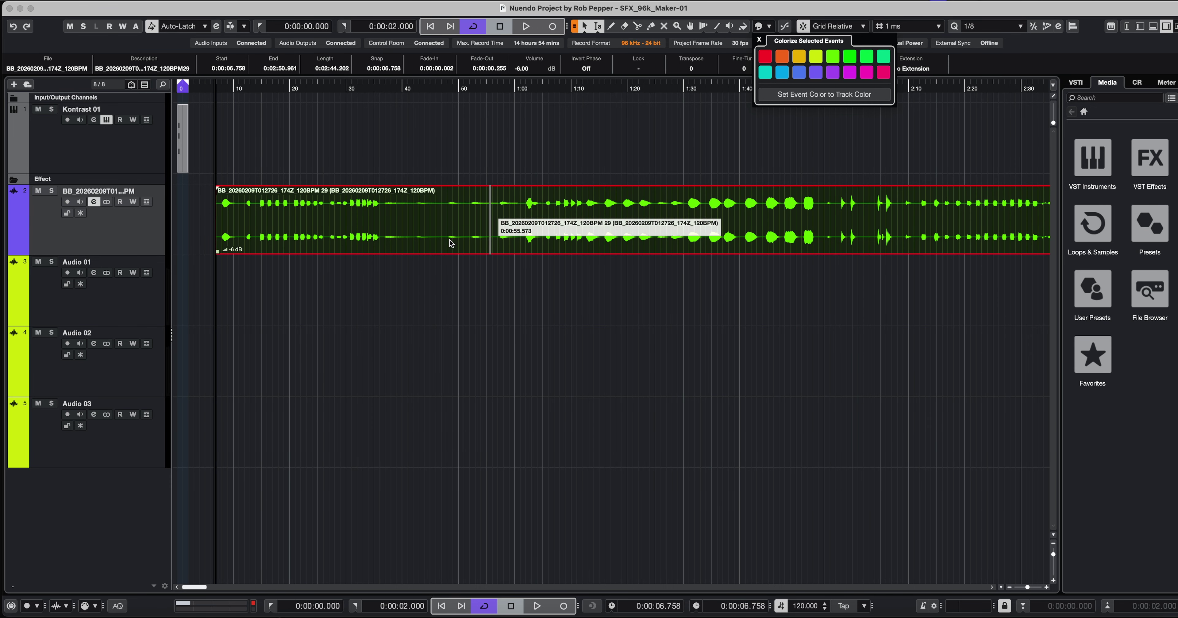
pyautogui.click(413, 265)
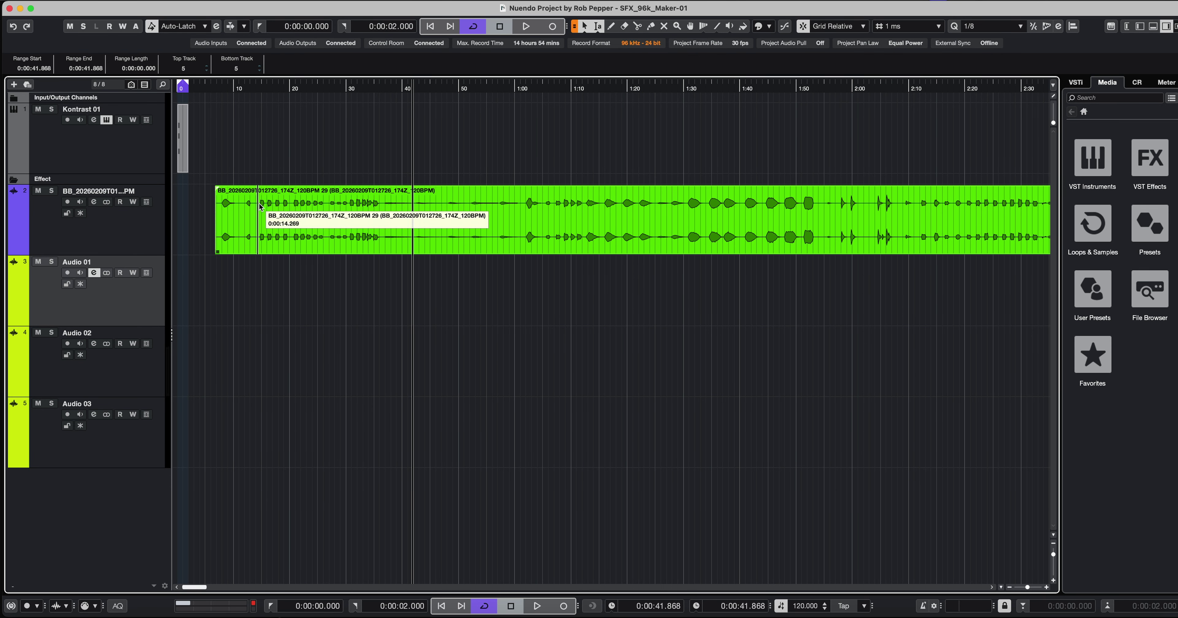
# - Audition the opening sounds of the long green recording, from about 0:14 and from about 0:07
pyautogui.click(259, 215)
pyautogui.press('space')
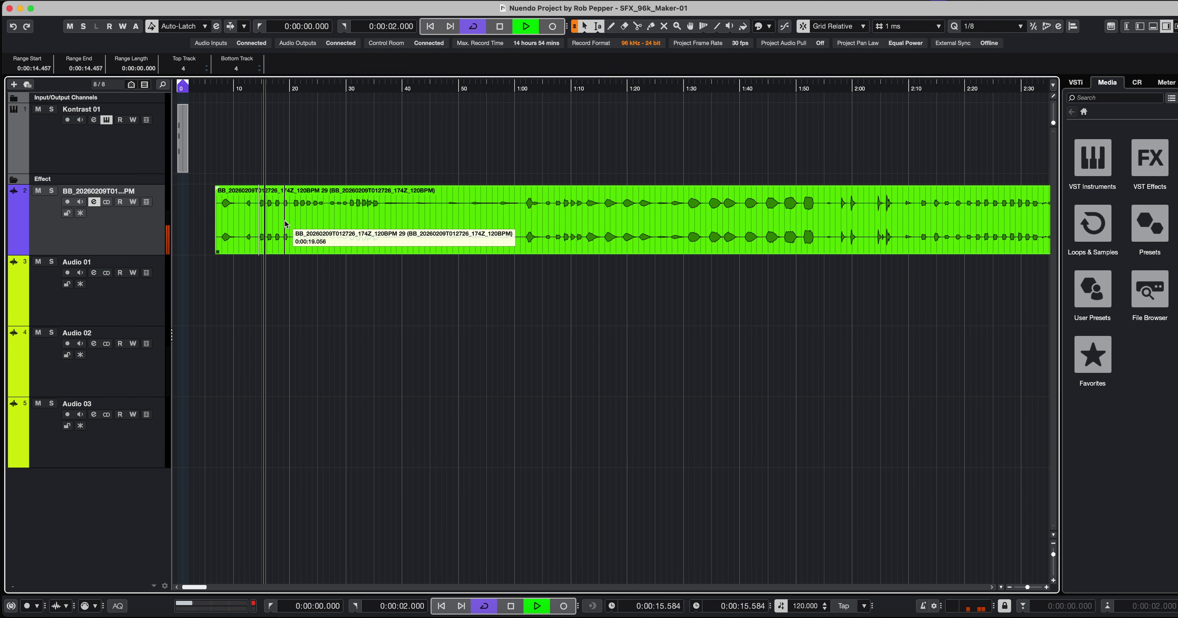
pyautogui.click(223, 205)
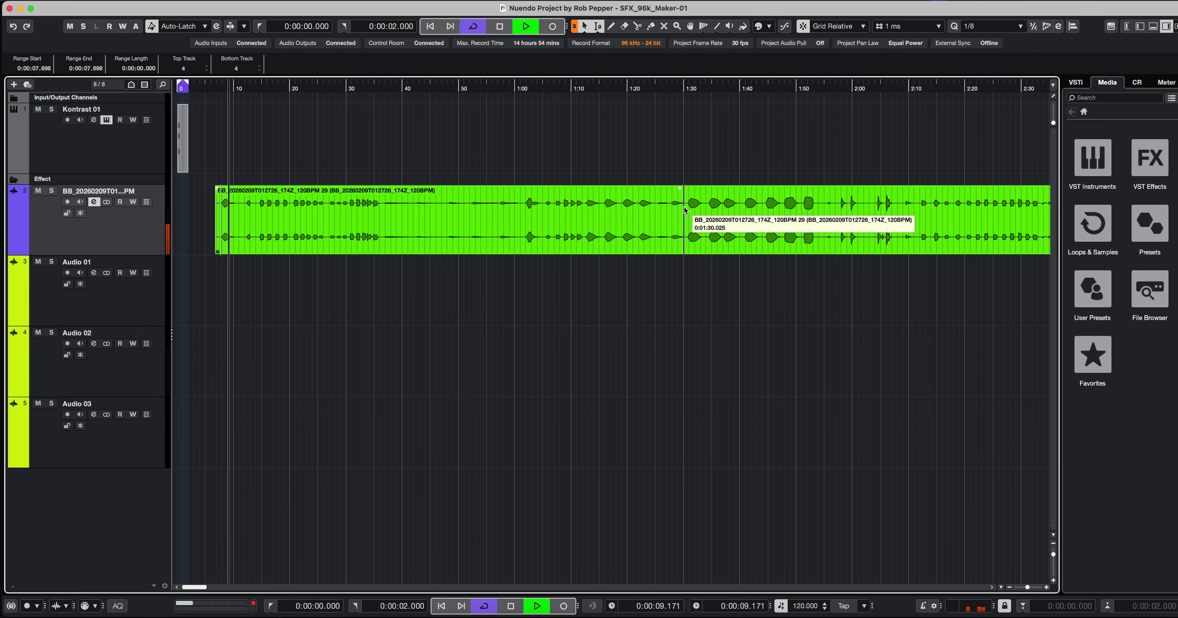
pyautogui.press('space')
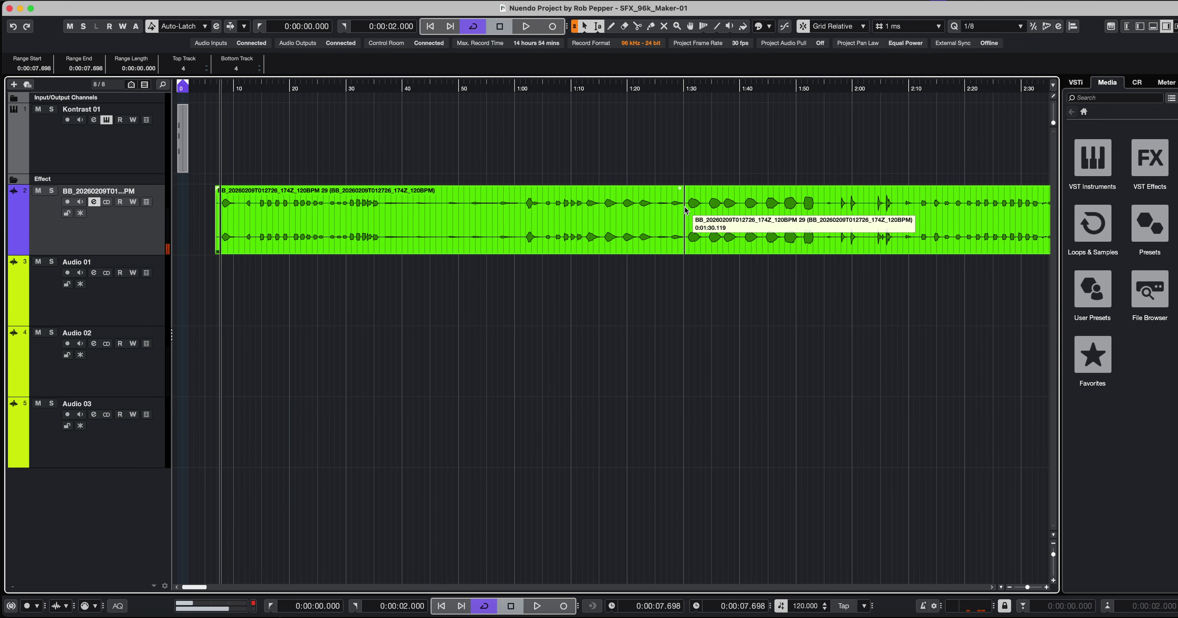
# - Audition the middle of the green recording from about 1:30, 1:40, 1:15 and 2:04
pyautogui.click(688, 209)
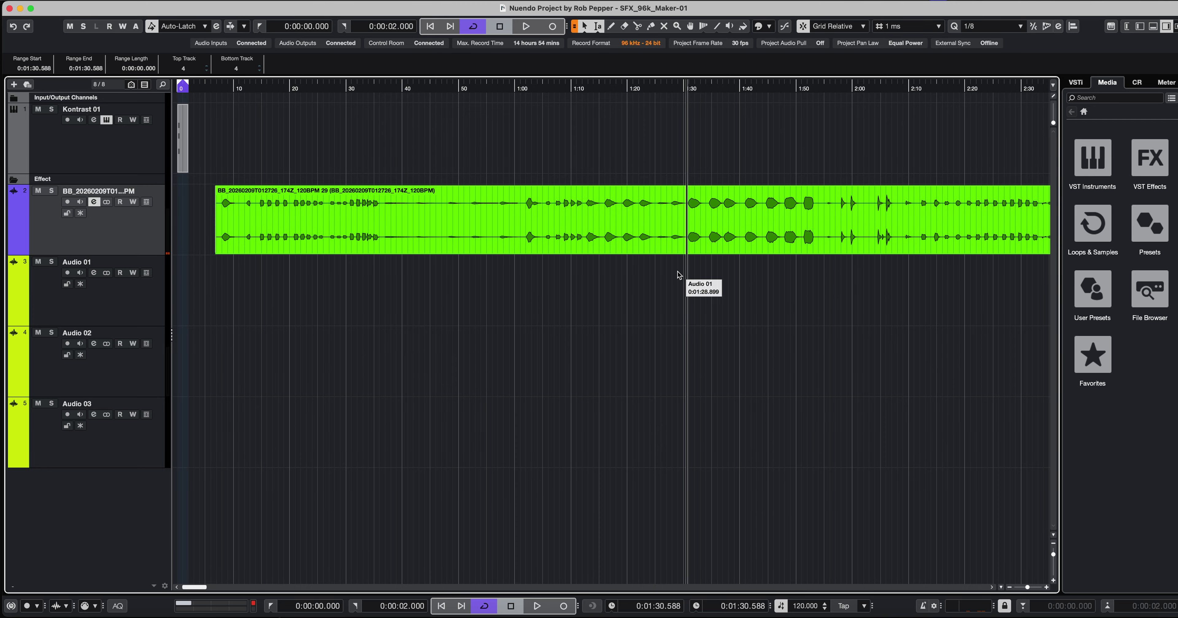
pyautogui.click(743, 242)
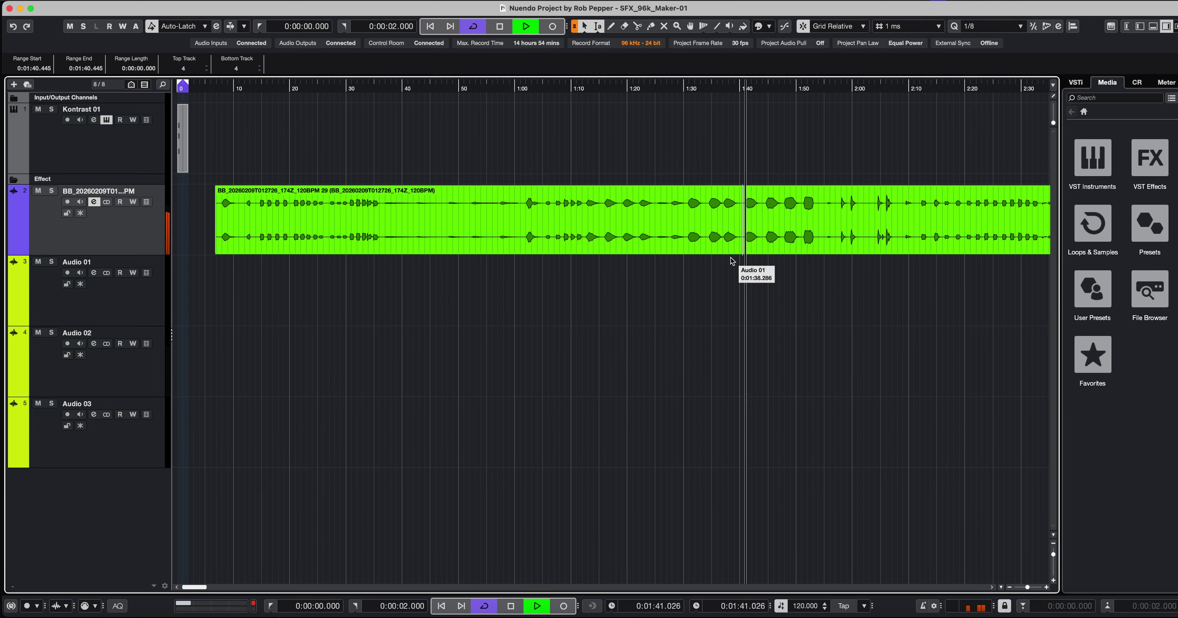
pyautogui.click(604, 240)
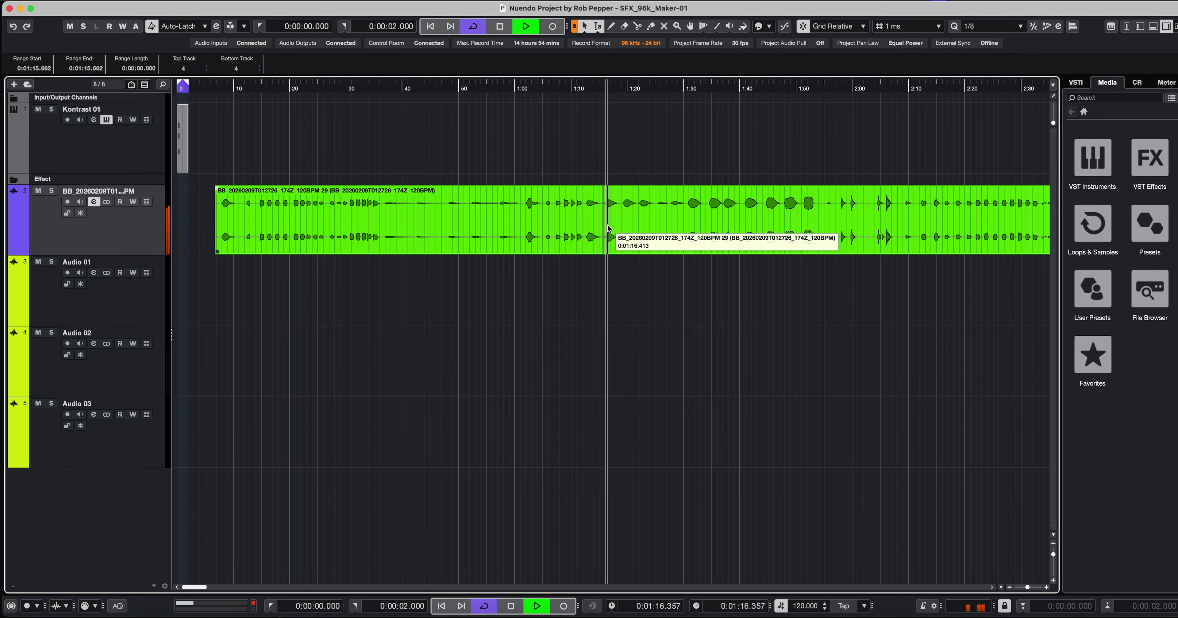
pyautogui.click(876, 220)
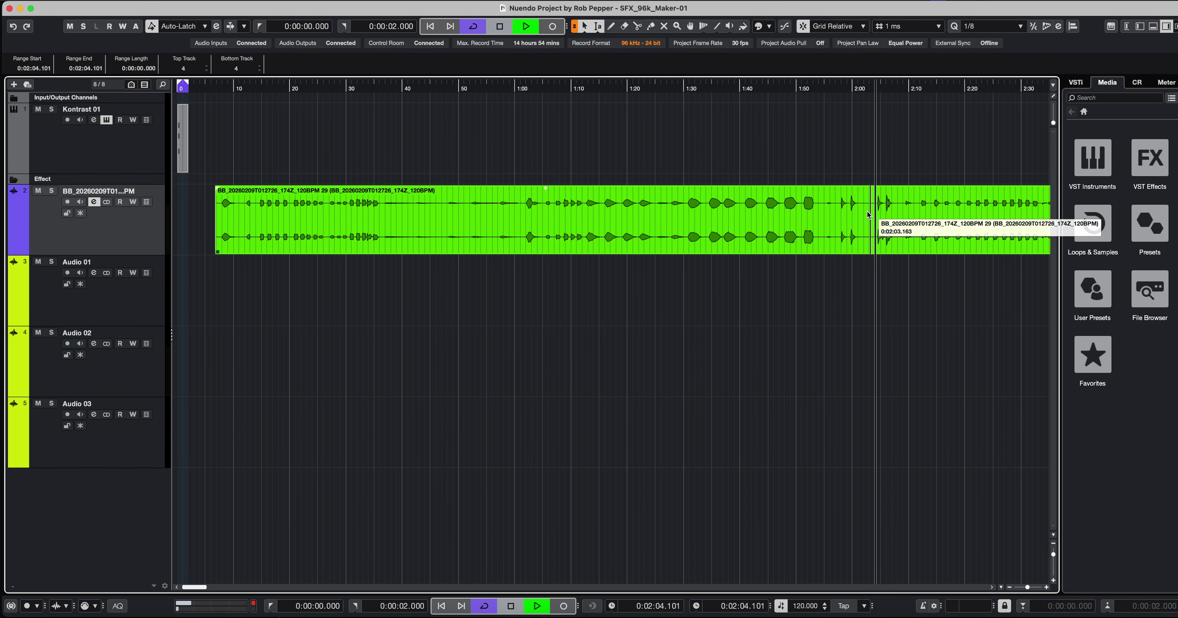
pyautogui.press('space')
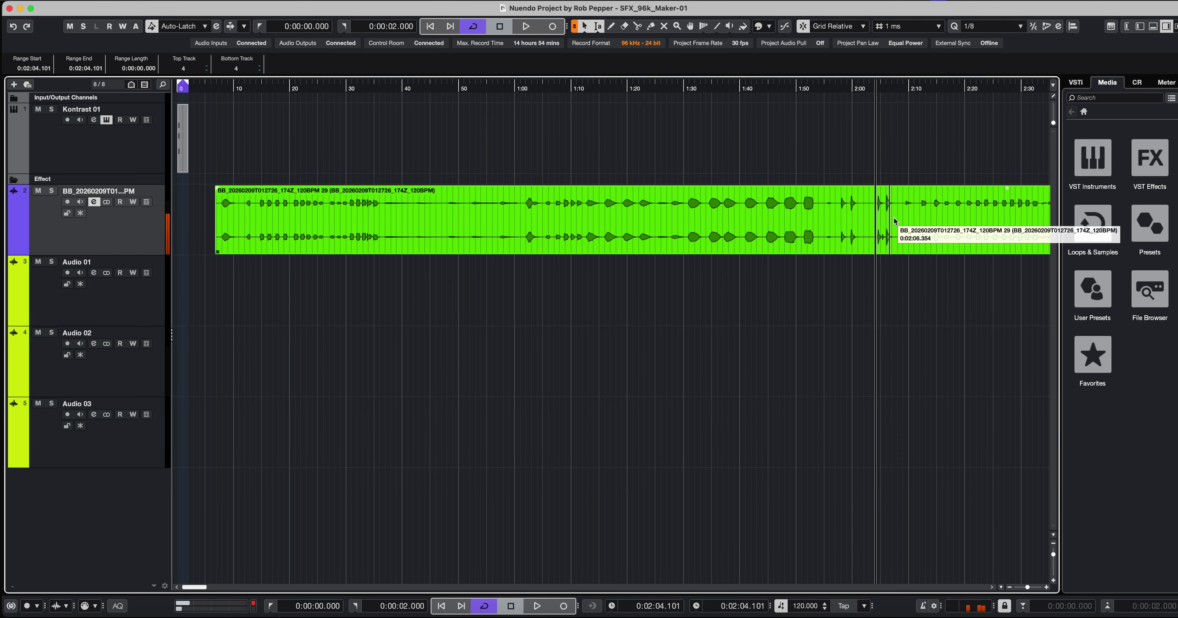
# - Audition the small sounds near the end of the green recording, from about 2:23
pyautogui.hscroll(3, 777, 213)
pyautogui.hscroll(6, 777, 213)
pyautogui.click(713, 219)
pyautogui.press('space')
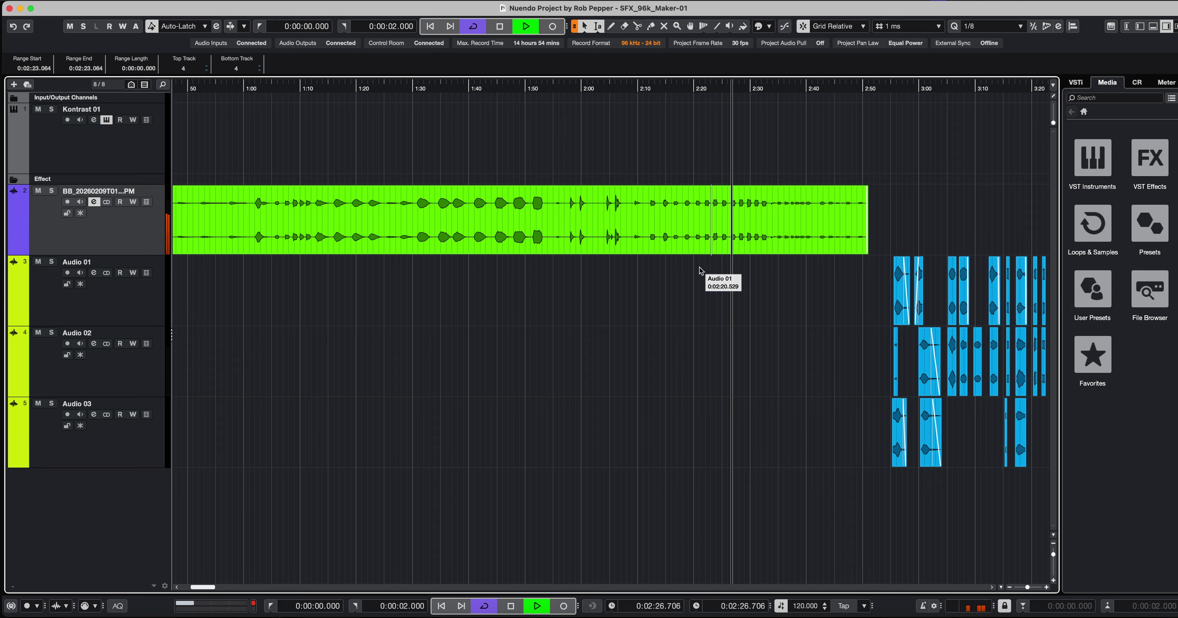
pyautogui.press('space')
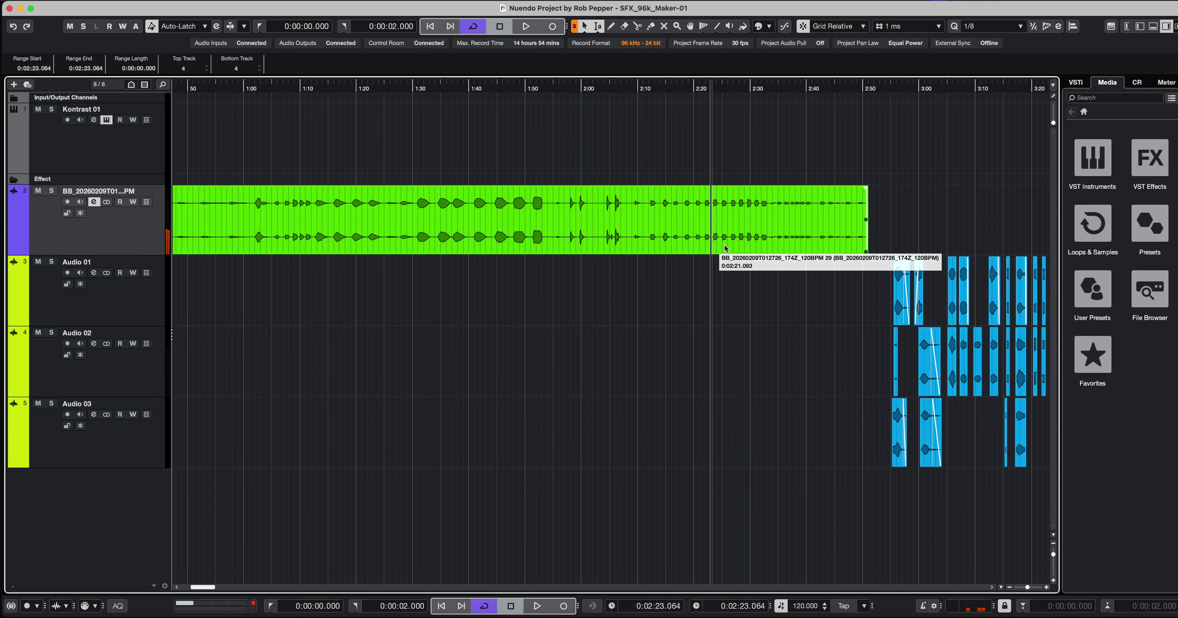
# - Audition the first layered blue clips on Audio 01 to Audio 03, from about 2:55
pyautogui.hscroll(10, 736, 299)
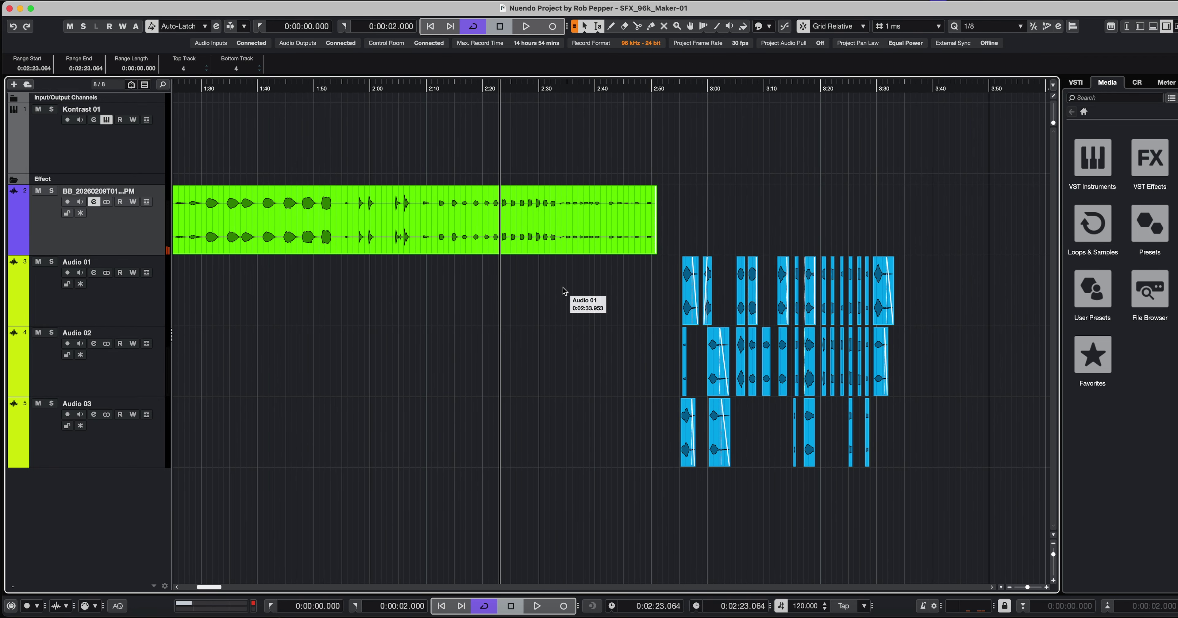
pyautogui.hscroll(2, 480, 264)
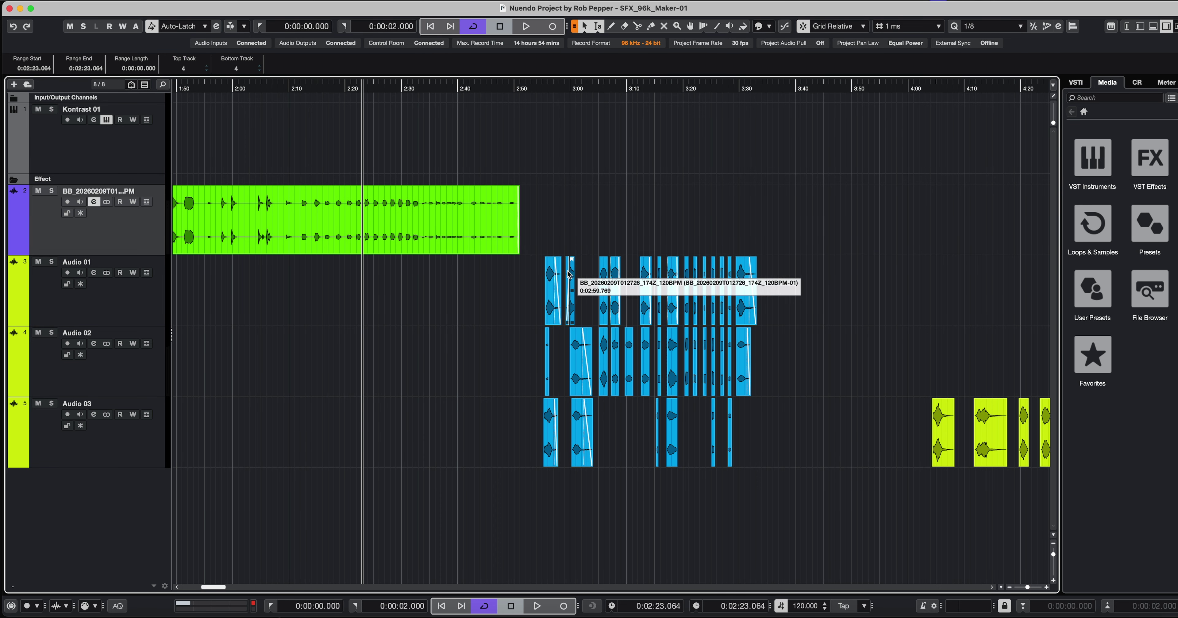
pyautogui.click(544, 280)
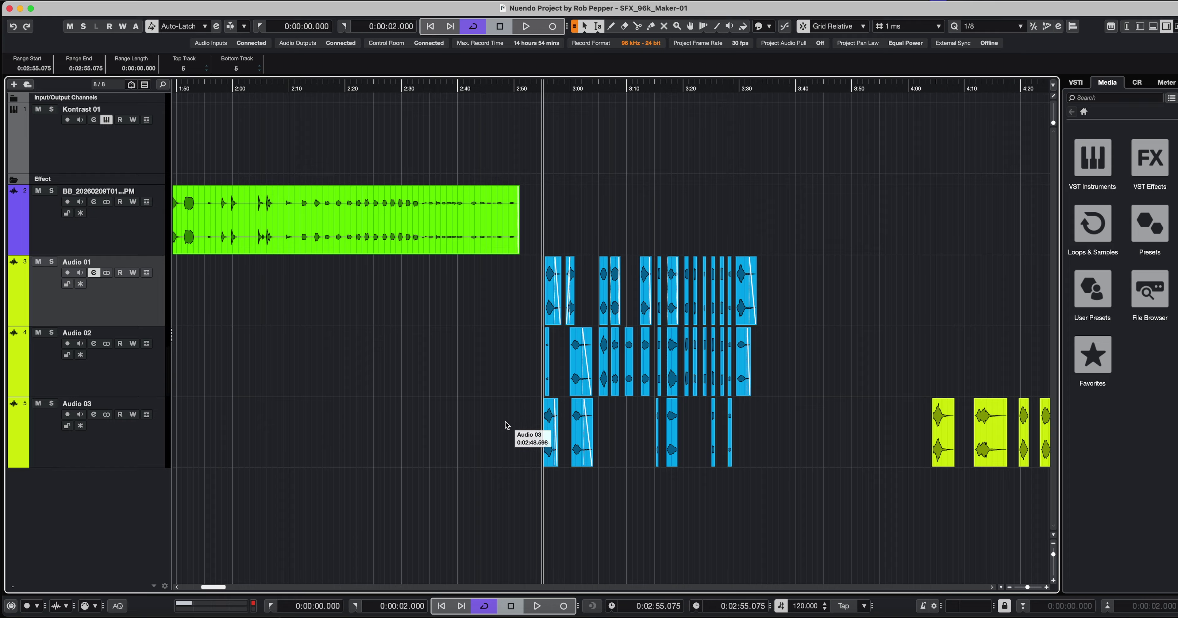
pyautogui.press('space')
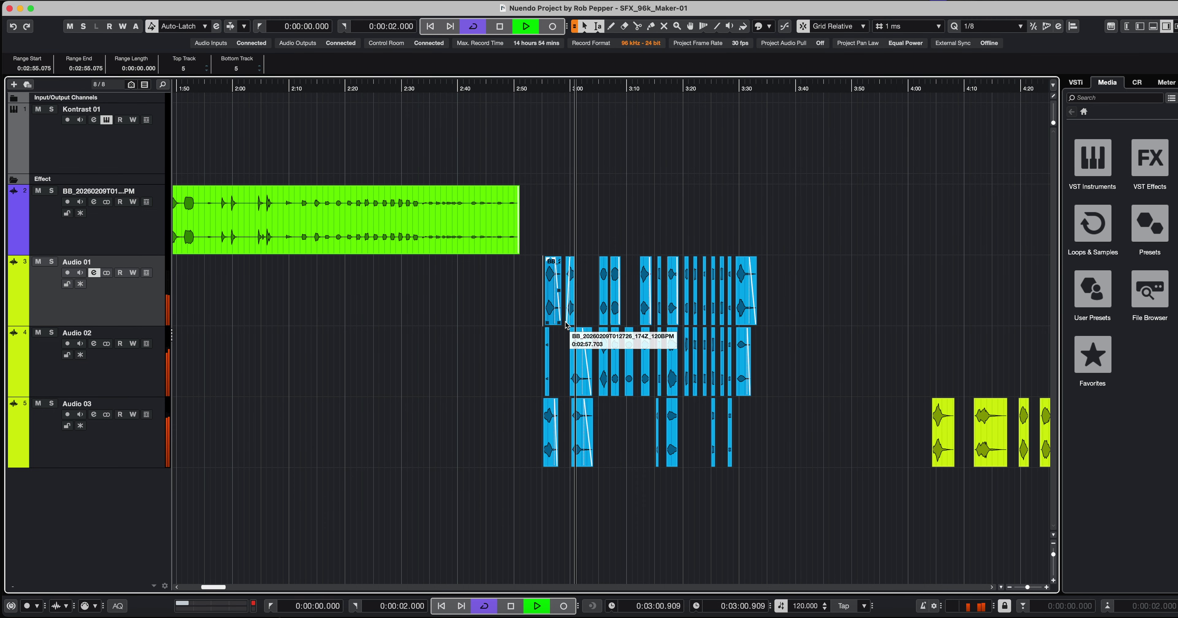
pyautogui.press('space')
# - Audition the middle of the layered blue clips, from about 3:04 and from about 3:19
pyautogui.click(596, 294)
pyautogui.press('space')
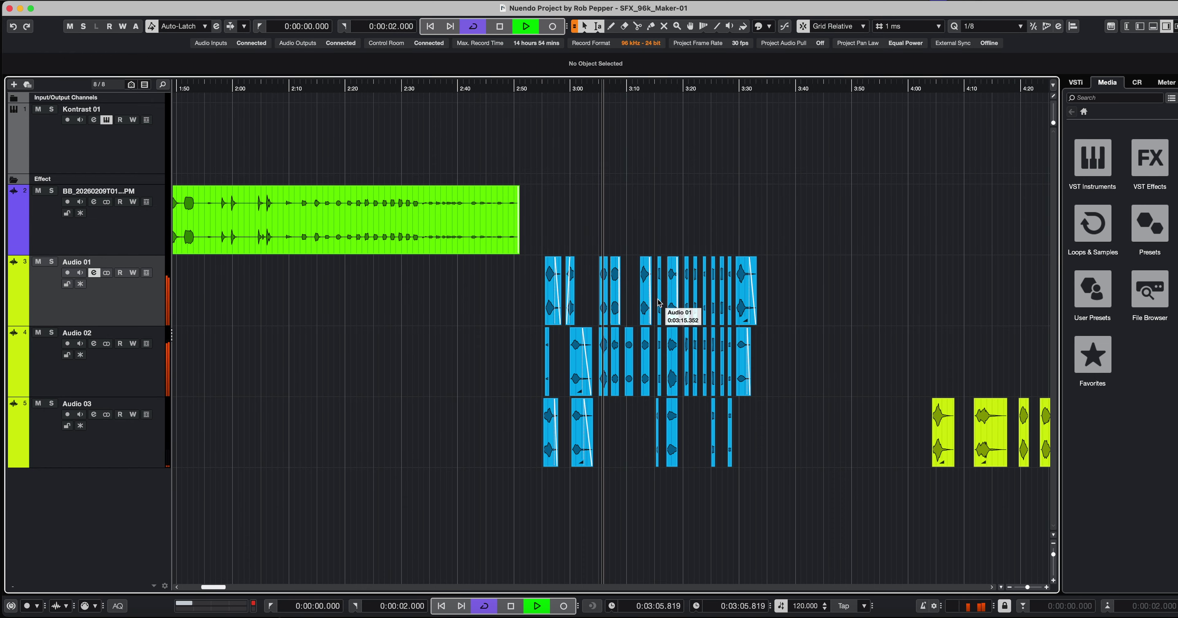
pyautogui.click(685, 293)
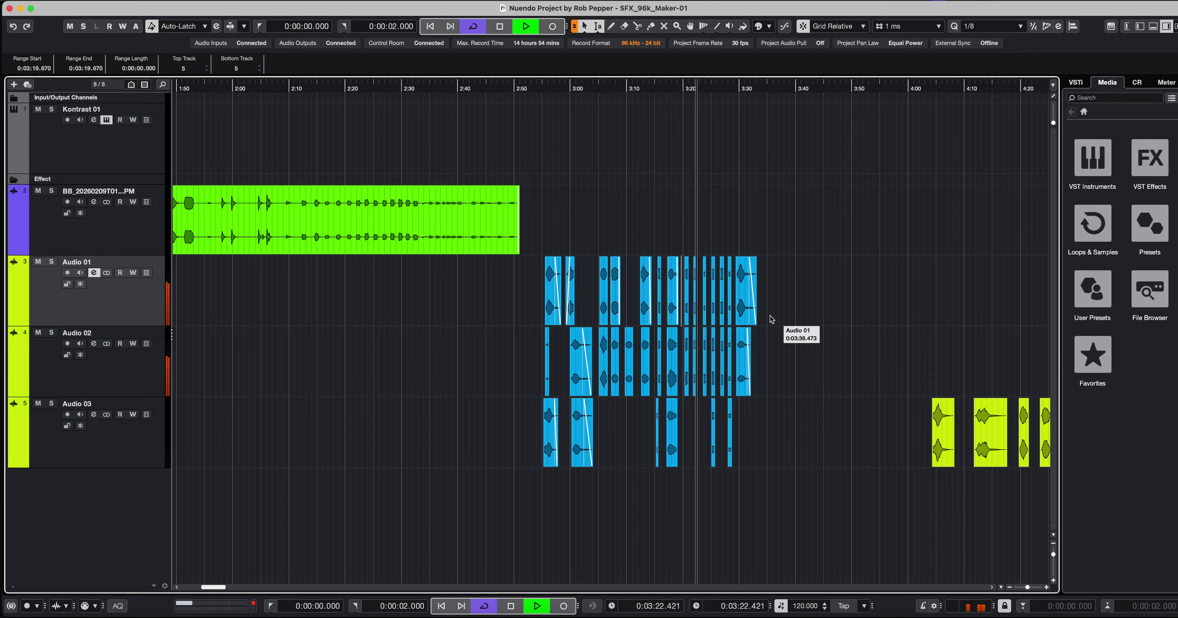
pyautogui.press('space')
# - Audition the last layered blue clips, from about 3:28
pyautogui.click(735, 304)
pyautogui.click(734, 311)
pyautogui.press('space')
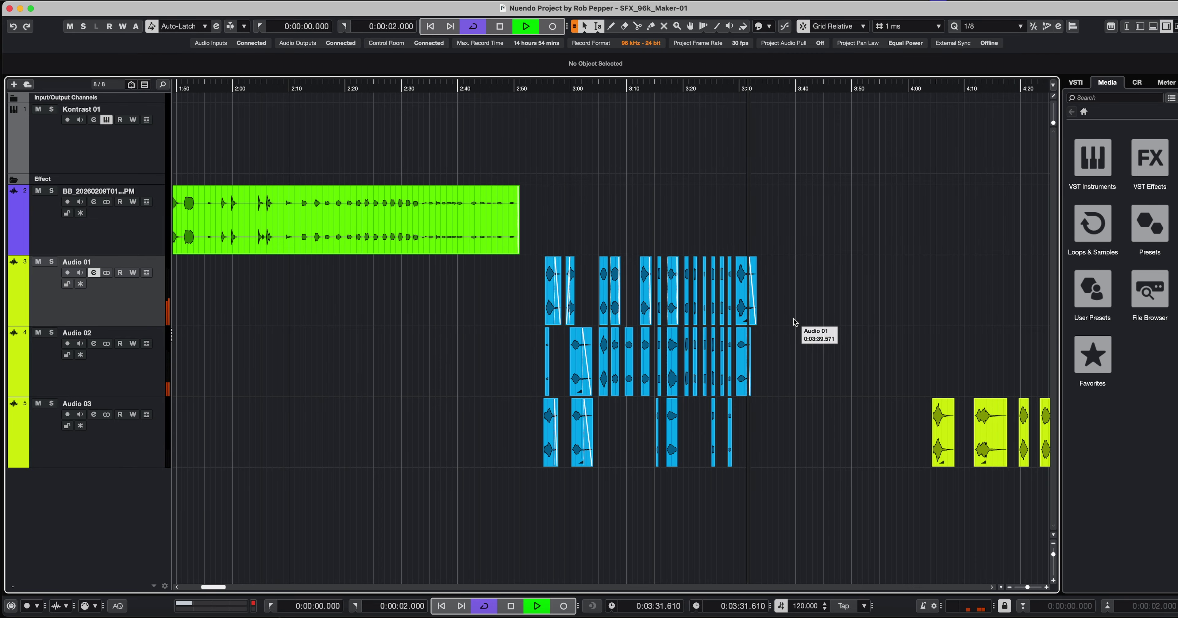
pyautogui.press('space')
# - Set the locators around the blue clips, from 0:02:54.512 to 0:03:32.906, and place the cursor on Audio 03 at about 3:57
pyautogui.hscroll(15, 587, 320)
pyautogui.hscroll(-6, 405, 188)
pyautogui.hscroll(-2, 405, 189)
pyautogui.hscroll(-3, 297, 407)
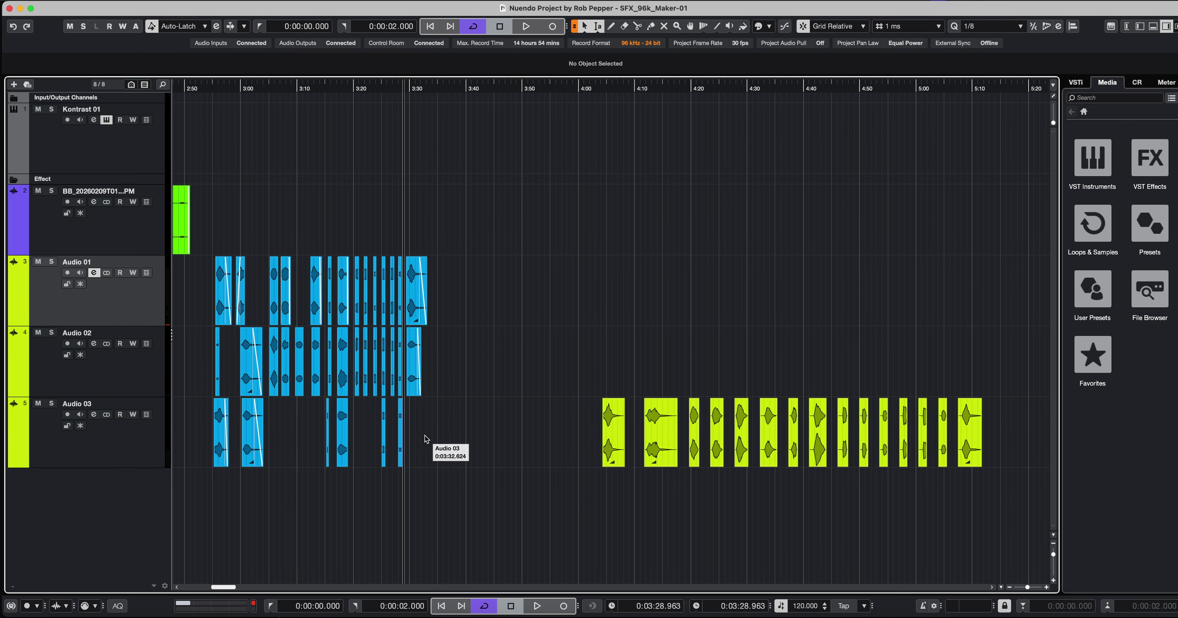
pyautogui.hscroll(2, 505, 394)
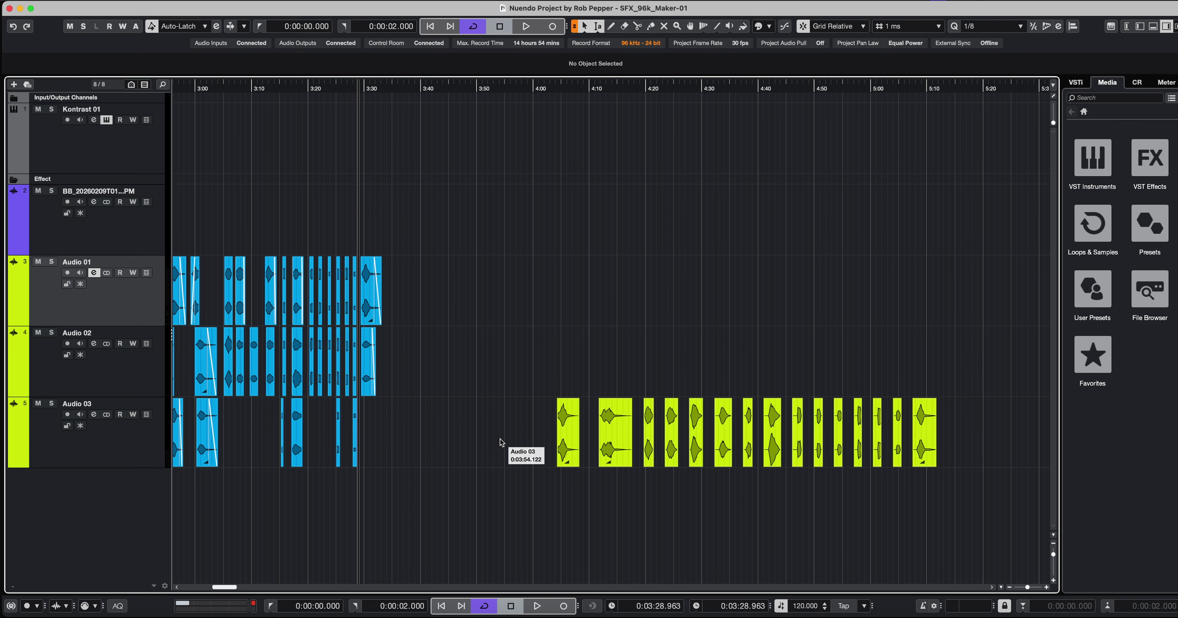
pyautogui.click(519, 442)
pyautogui.hscroll(4, 520, 442)
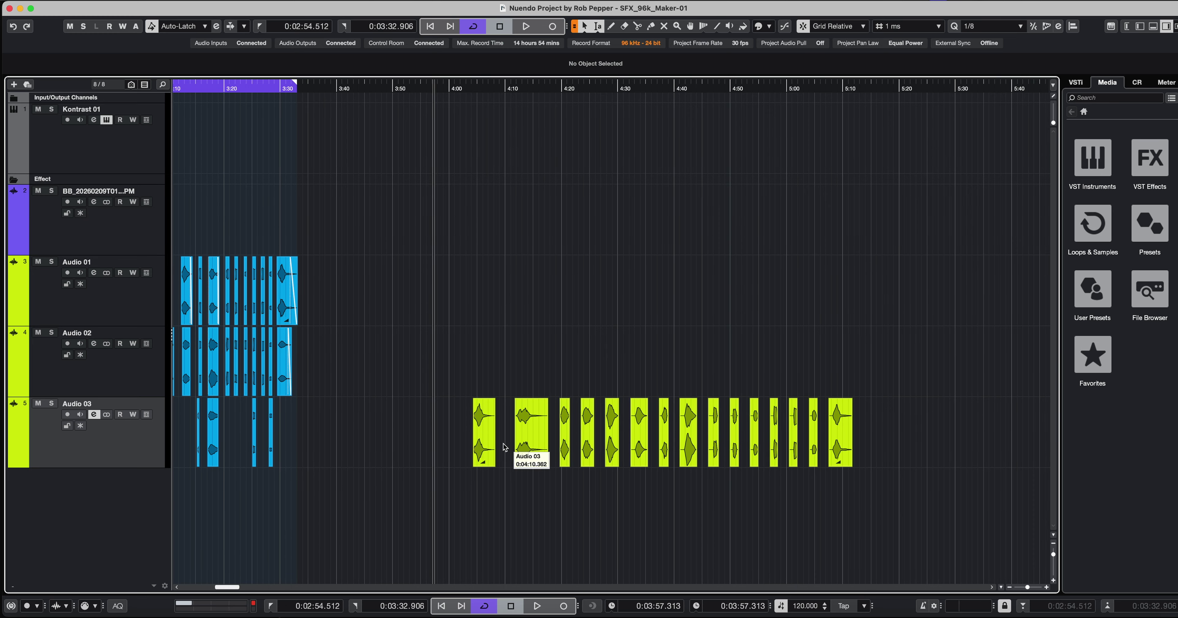
# - Select the first yellow-green event on Audio 03 and audition it from its start
pyautogui.click(489, 442)
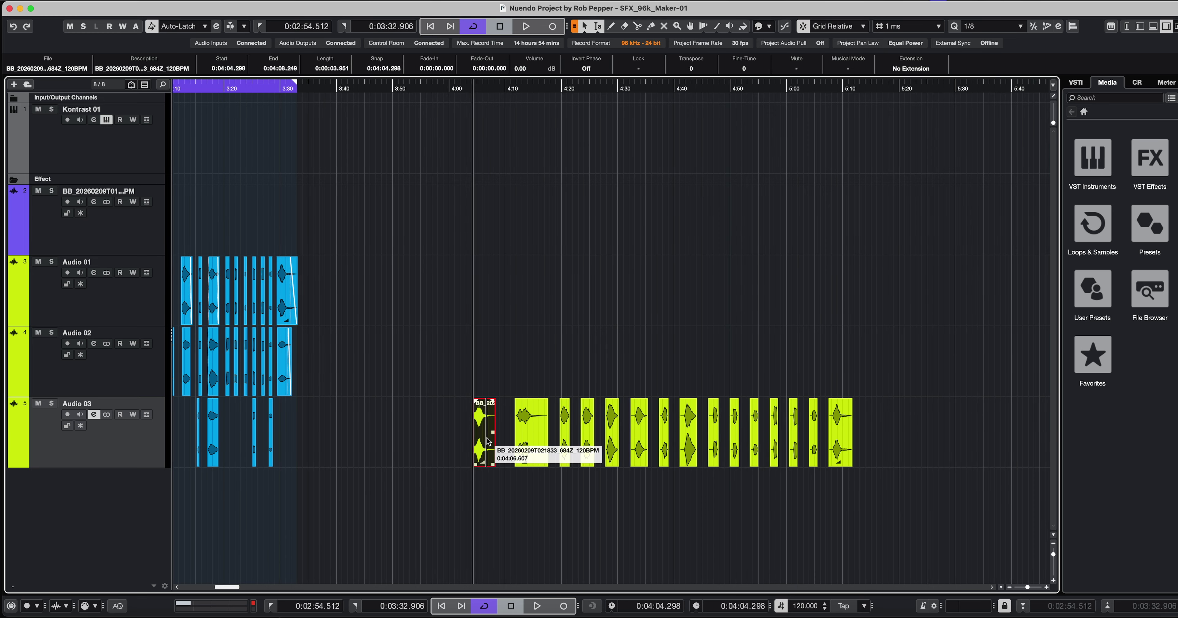
pyautogui.press('space')
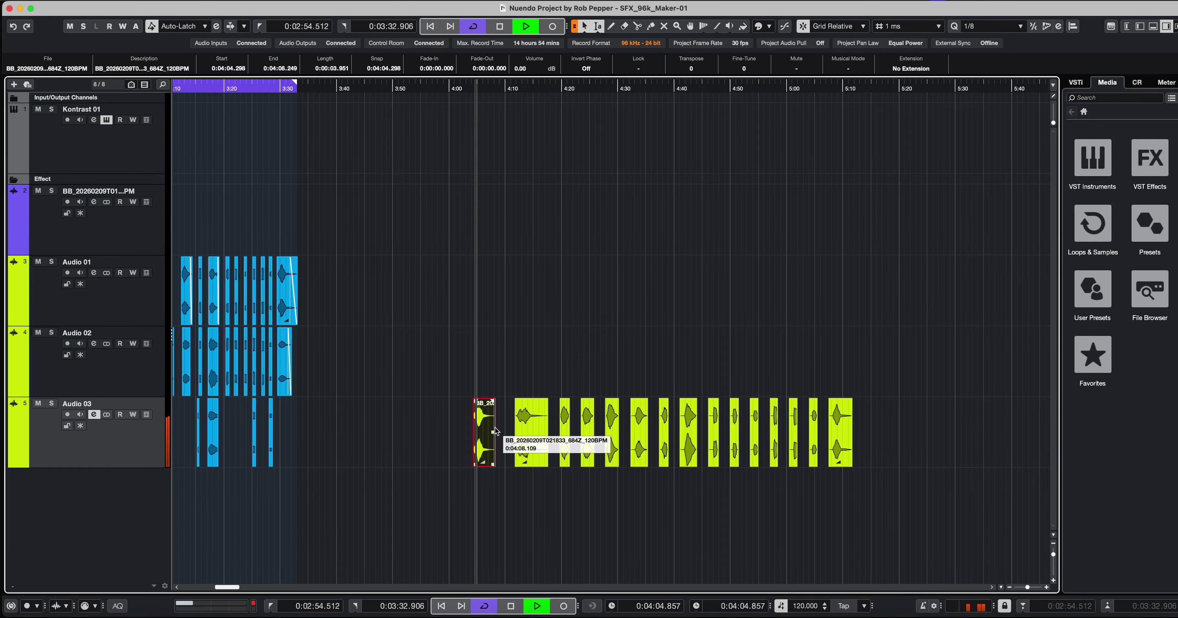
pyautogui.press('space')
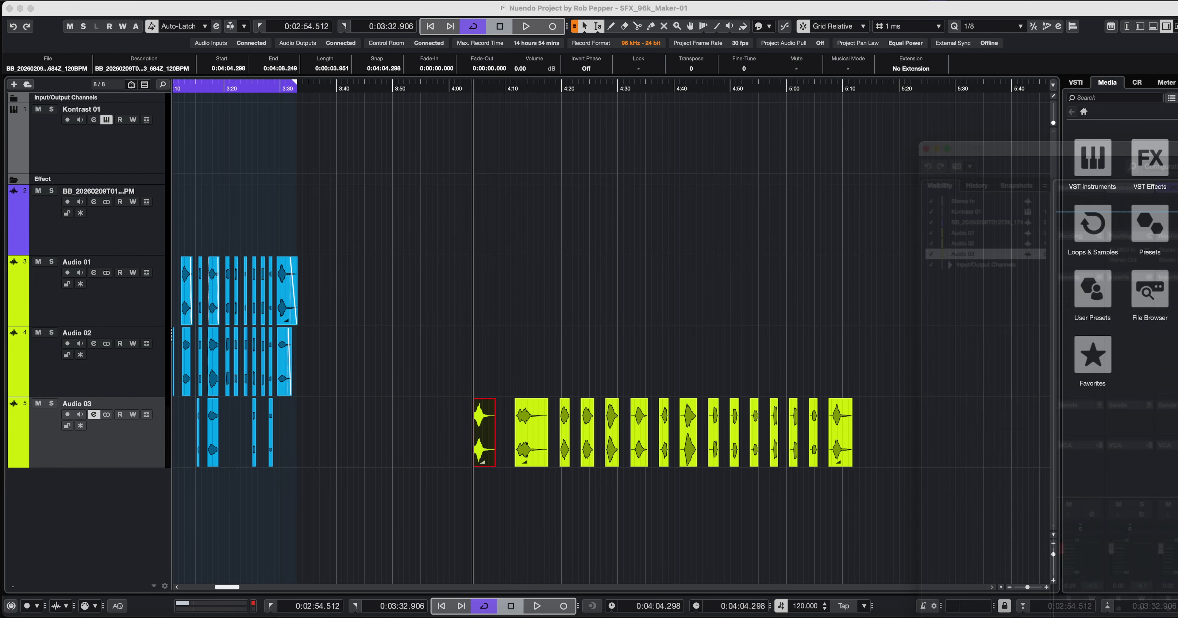
# - Show the MixConsole with the insert chain of the Audio 03 channel, and move it clear of the arrangement after viewing
pyautogui.press('F3')
pyautogui.moveTo(882, 112); pyautogui.dragTo(596, 54)
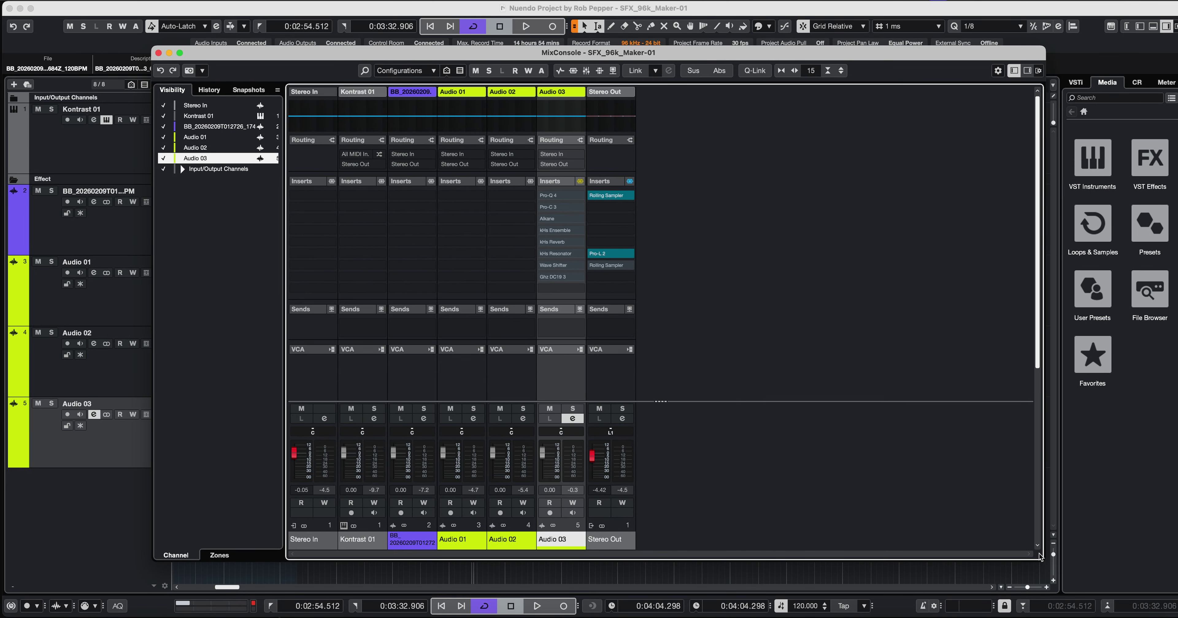
pyautogui.moveTo(1040, 557); pyautogui.dragTo(1037, 554)
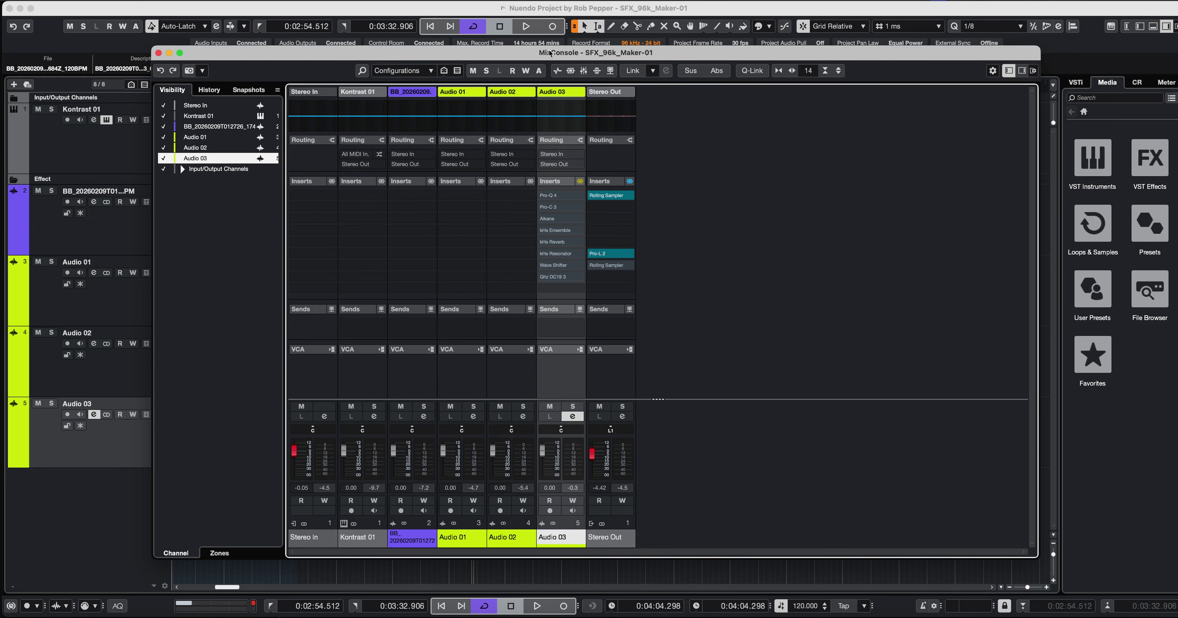
pyautogui.moveTo(551, 53); pyautogui.dragTo(1177, 142)
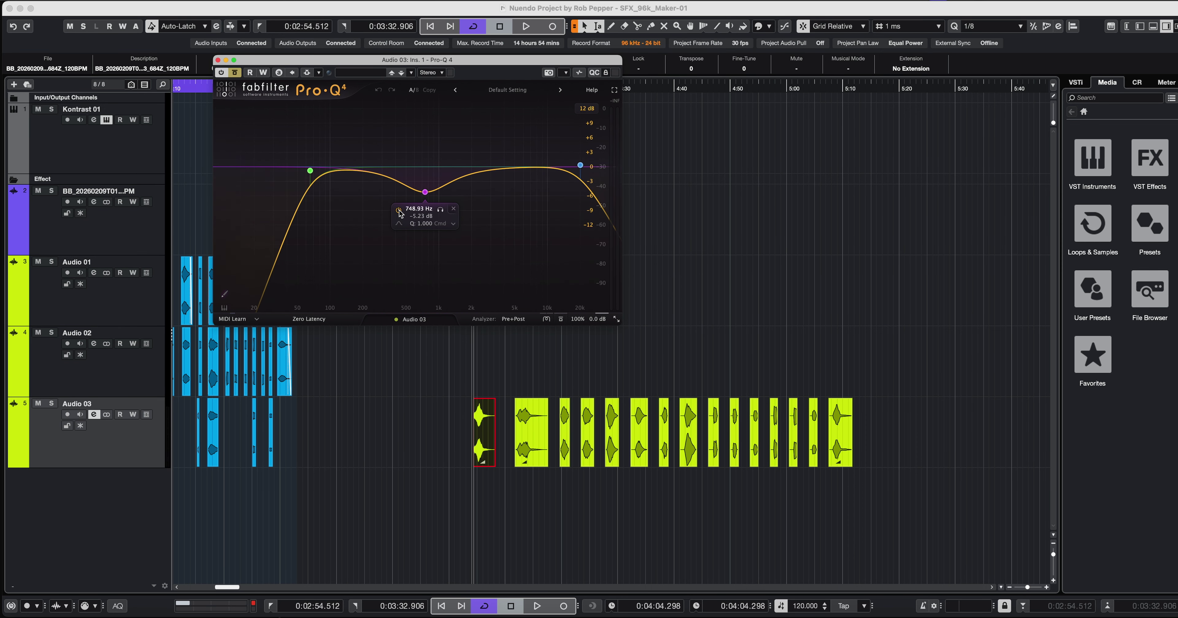
# - Inspect the three bands of the Pro-Q 4 insert on Audio 03 and audition the first yellow-green event with the EQ bypassed
pyautogui.moveTo(283, 170)
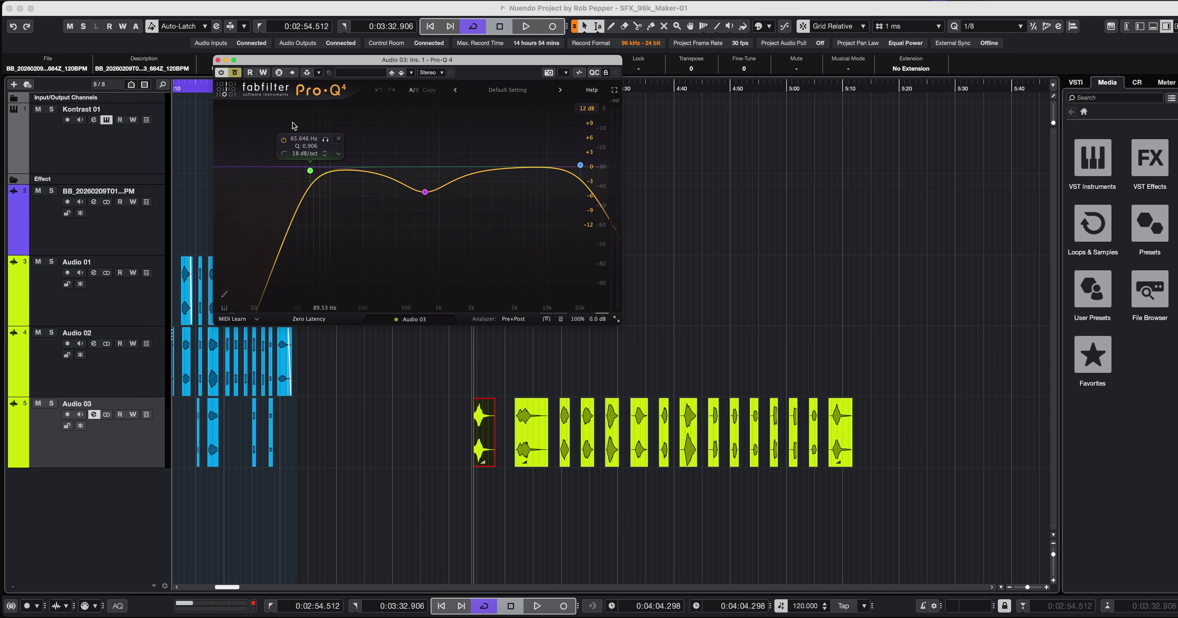
pyautogui.moveTo(478, 223)
pyautogui.moveTo(323, 171)
pyautogui.moveTo(521, 64); pyautogui.dragTo(559, 43)
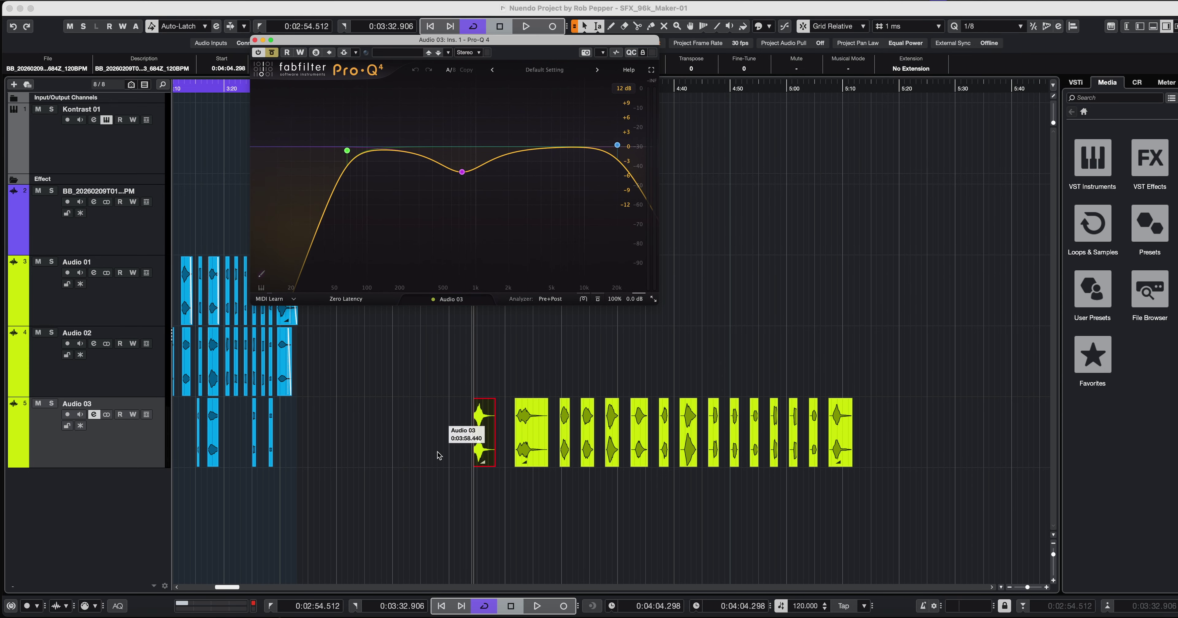
pyautogui.press('space')
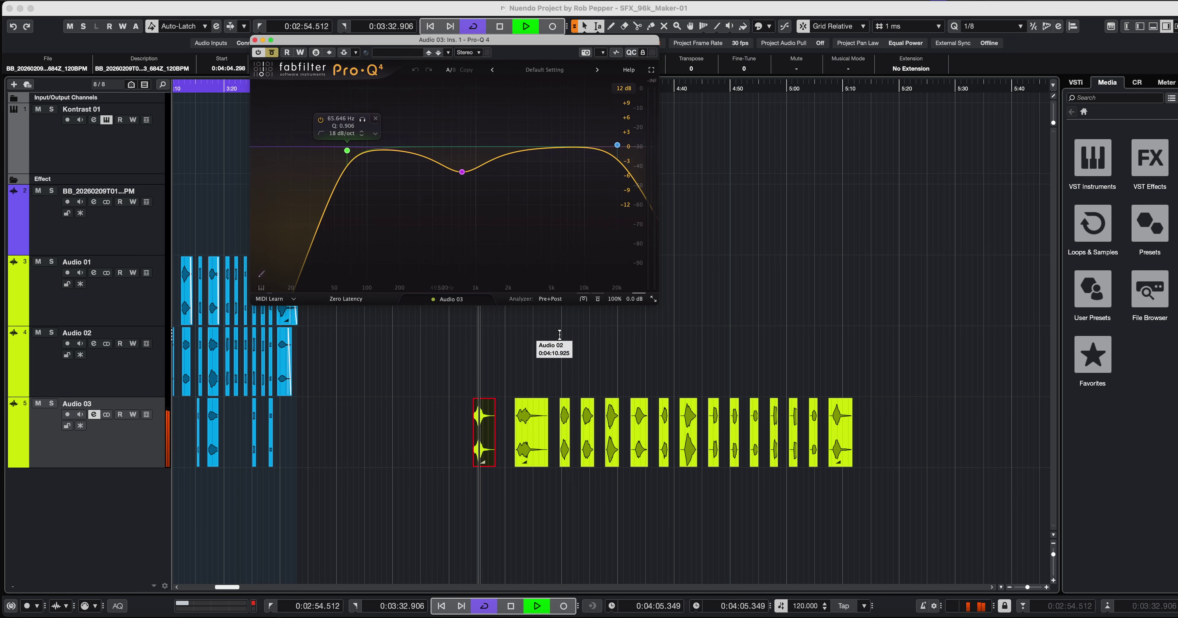
pyautogui.press('space')
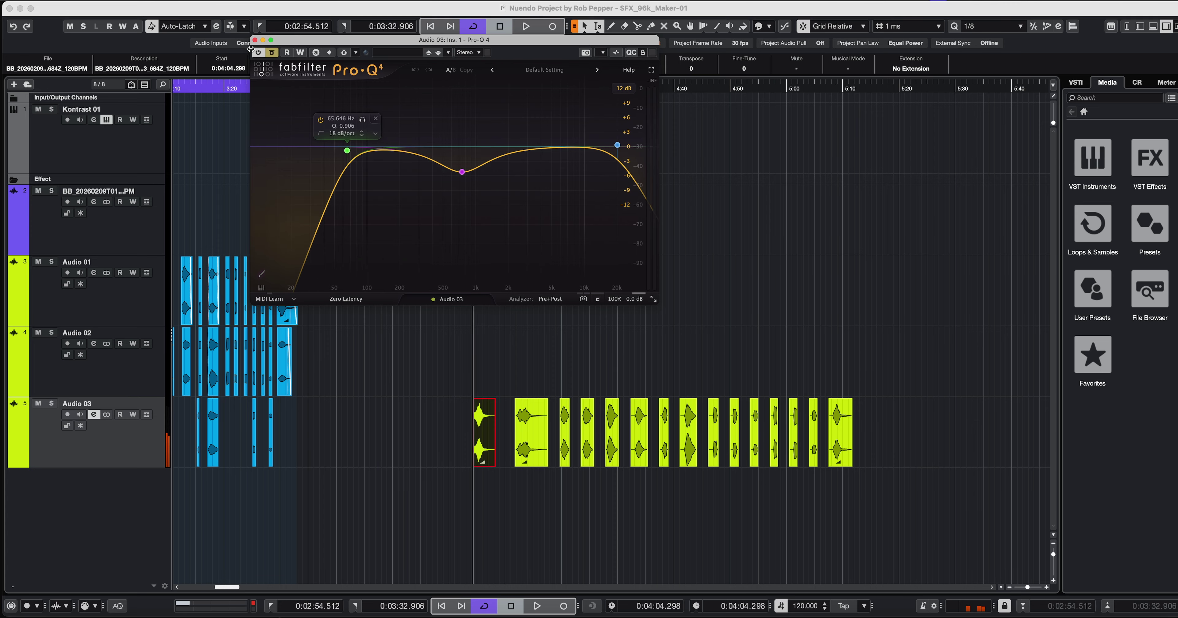
# - Replay the first yellow-green event with Pro-Q 4 deactivated, turn off its bypass, and reactivate the effect
pyautogui.press('space')
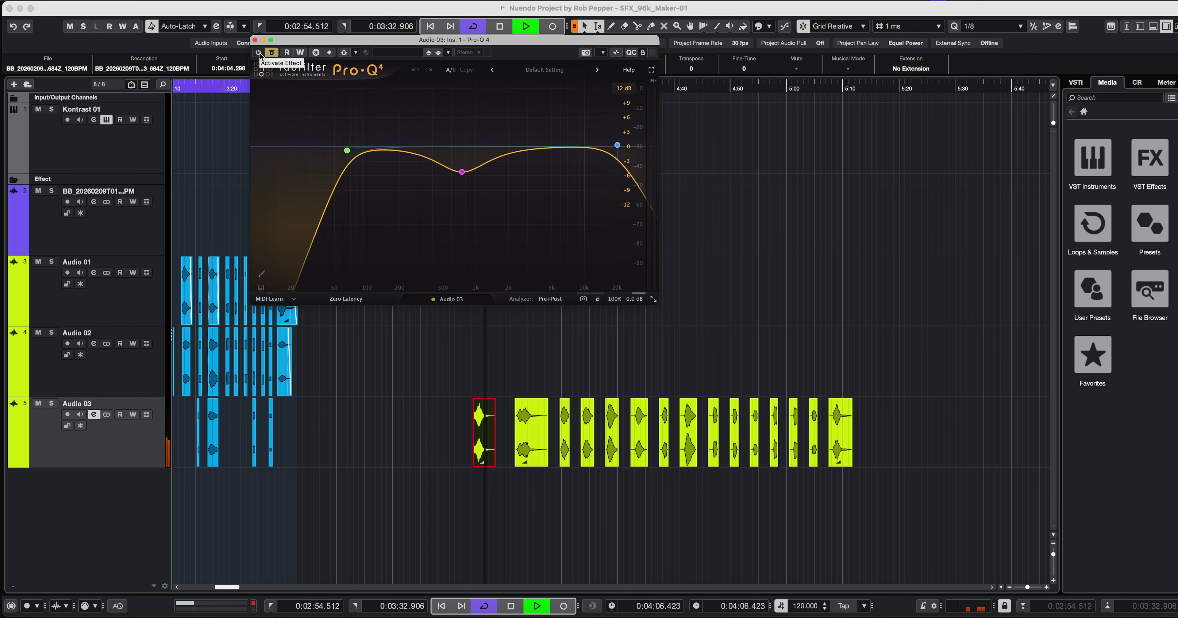
pyautogui.press('space')
pyautogui.press('space')
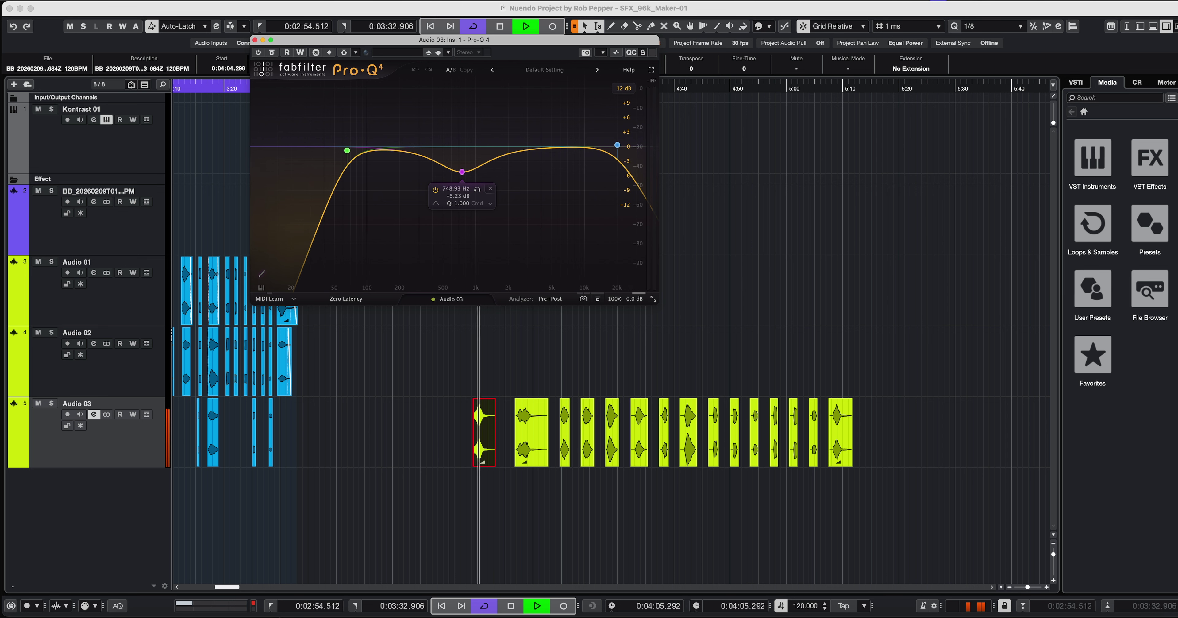
pyautogui.press('space')
pyautogui.press('space')
pyautogui.press('space')
pyautogui.press('space')
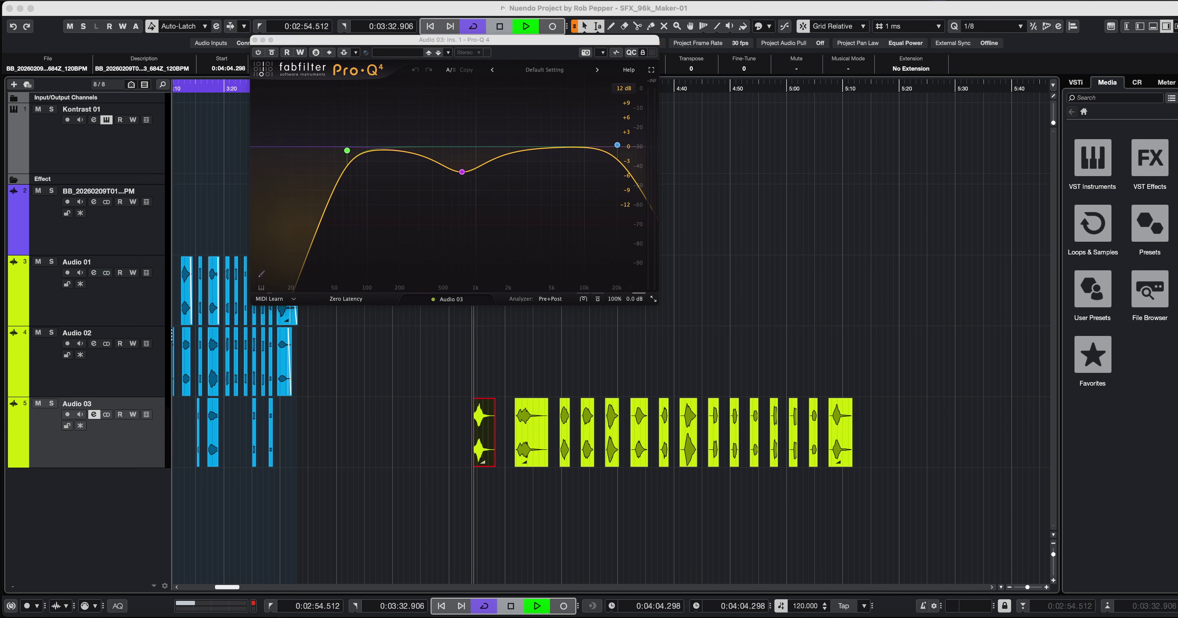
pyautogui.press('space')
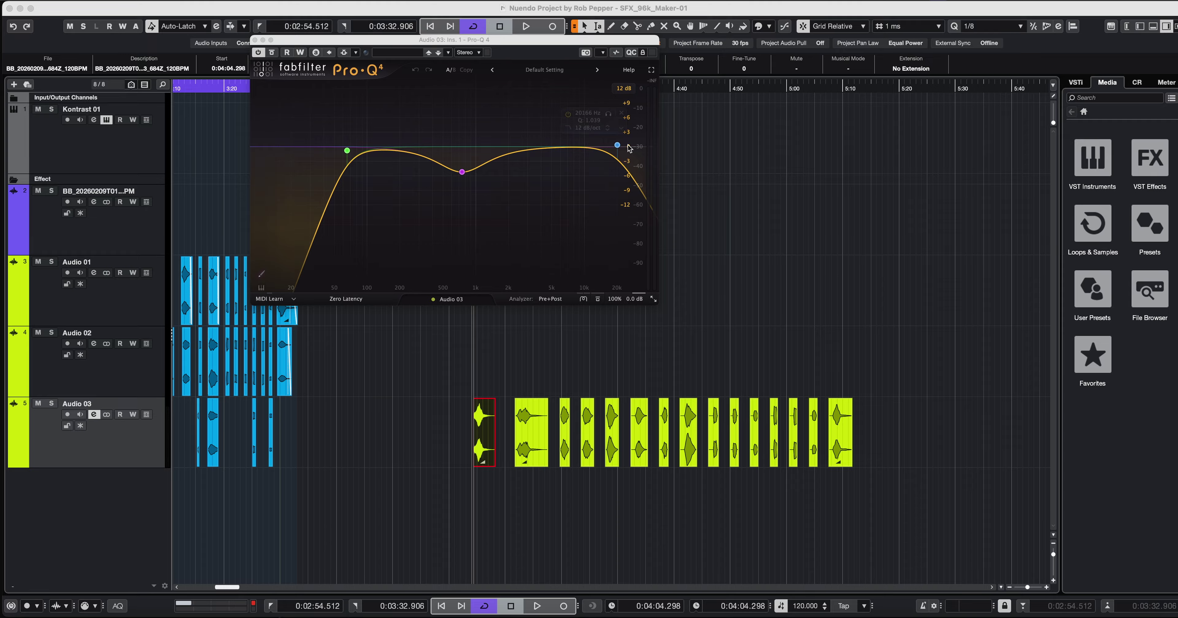
# - Move the Pro-Q 4 window slightly and audition the first yellow-green event through the active EQ, checking the spectrum around the mid-range cut
pyautogui.moveTo(552, 44); pyautogui.dragTo(584, 48)
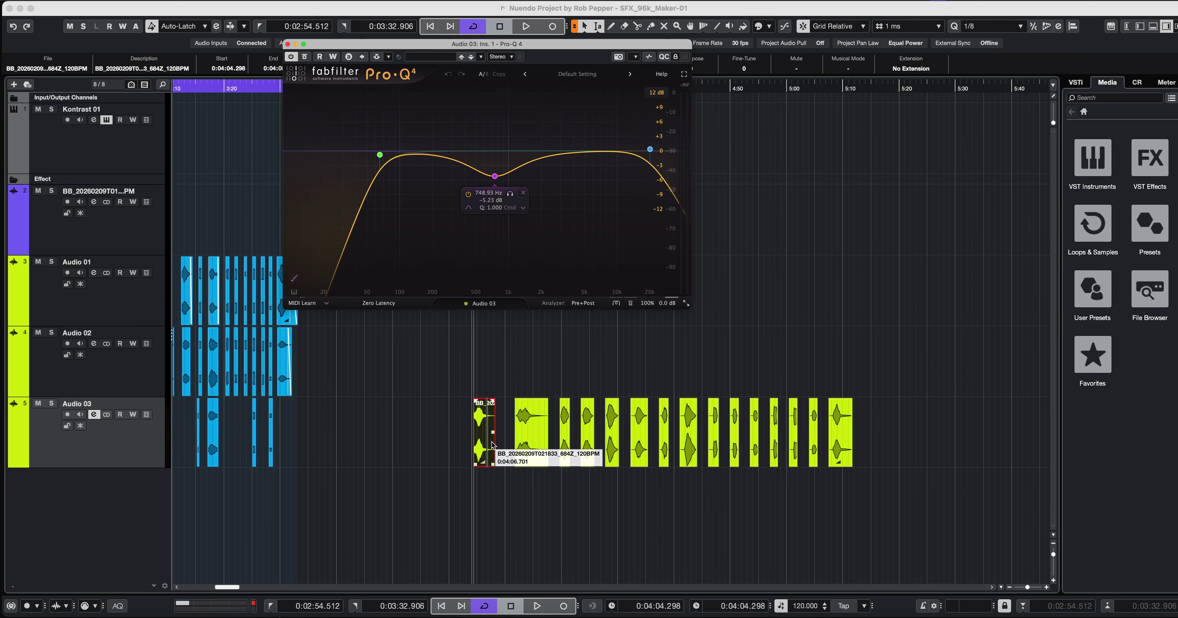
pyautogui.press('space')
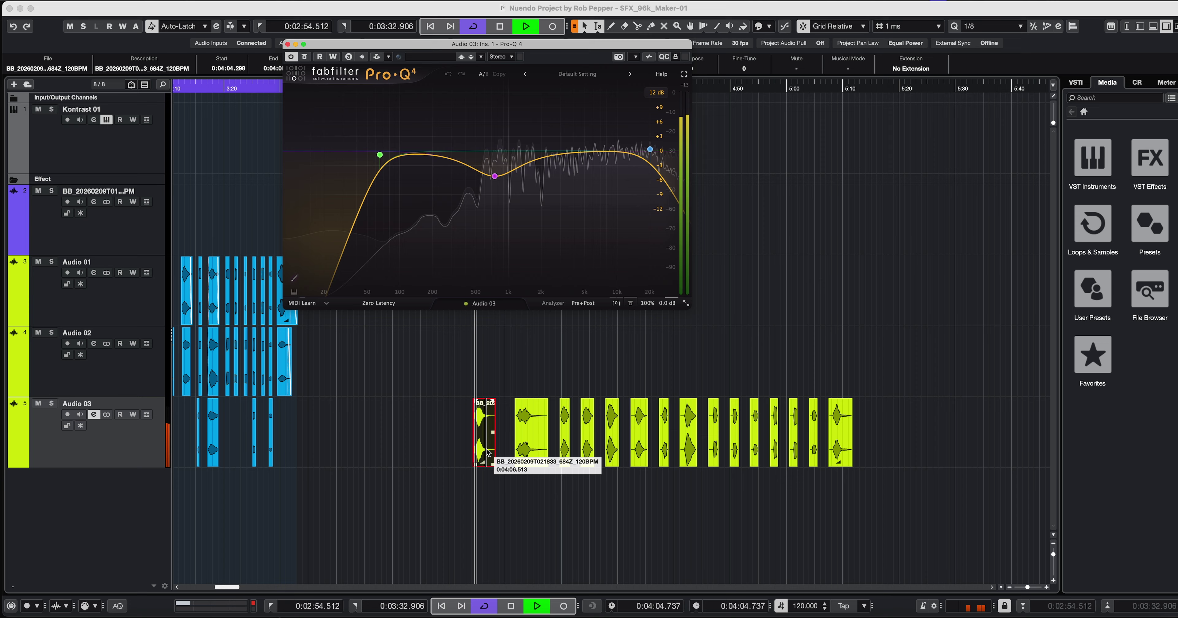
pyautogui.moveTo(493, 163)
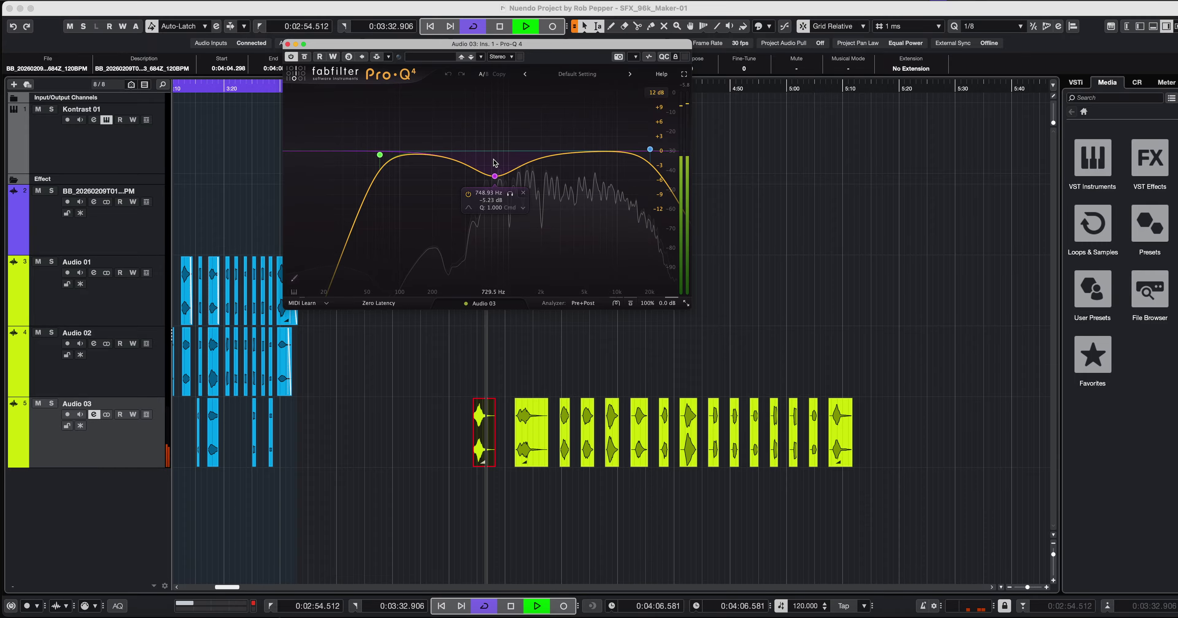
pyautogui.press('space')
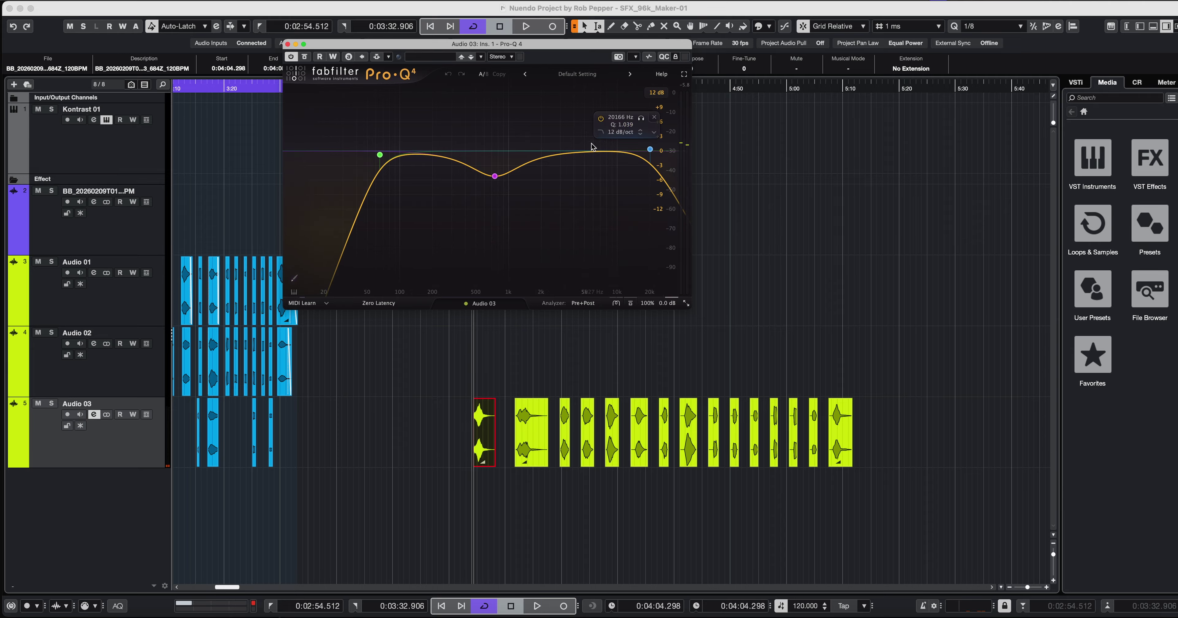
# - Select the second yellow-green event on Audio 03 and audition it through Pro-Q 4
pyautogui.moveTo(526, 443); pyautogui.dragTo(456, 431)
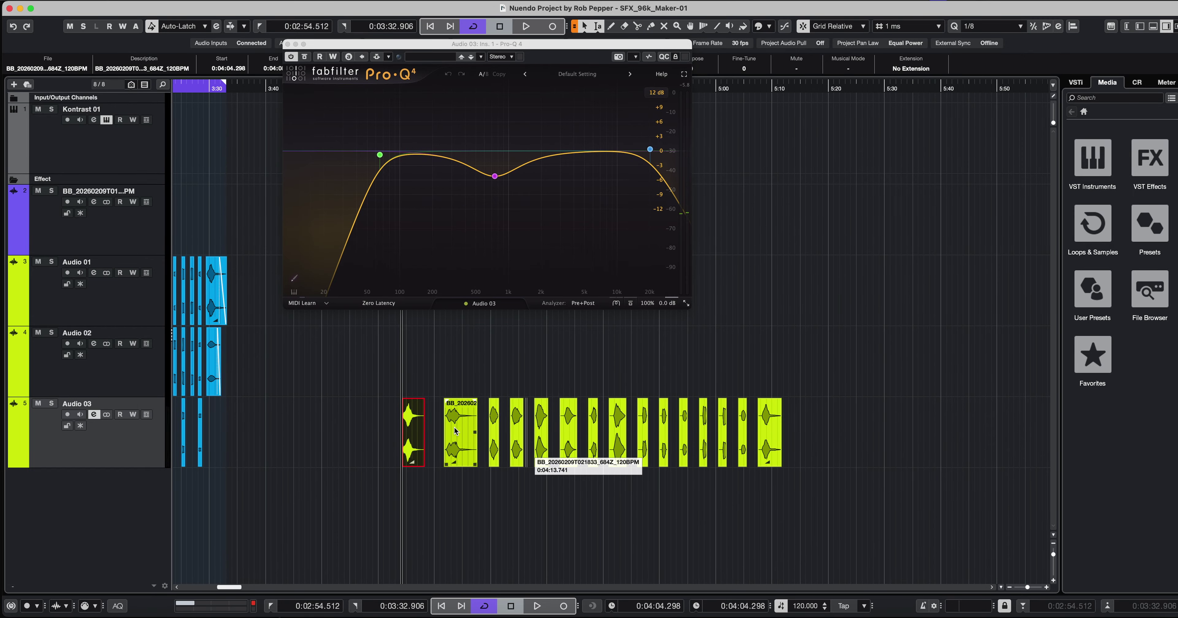
pyautogui.click(449, 450)
pyautogui.press('space')
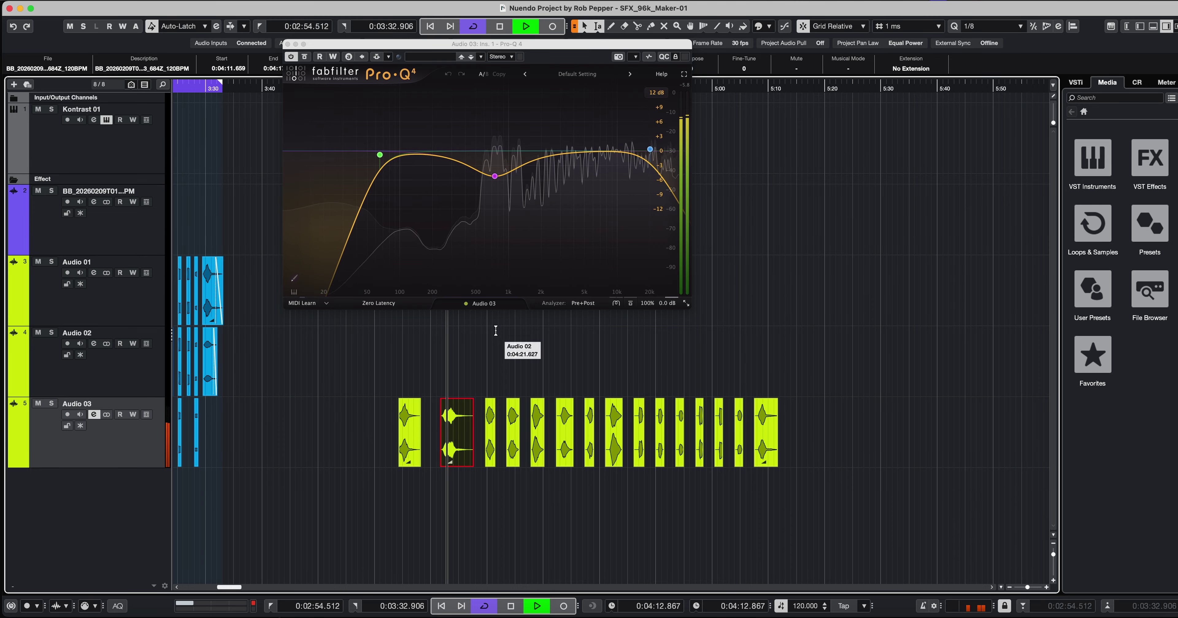
pyautogui.press('space')
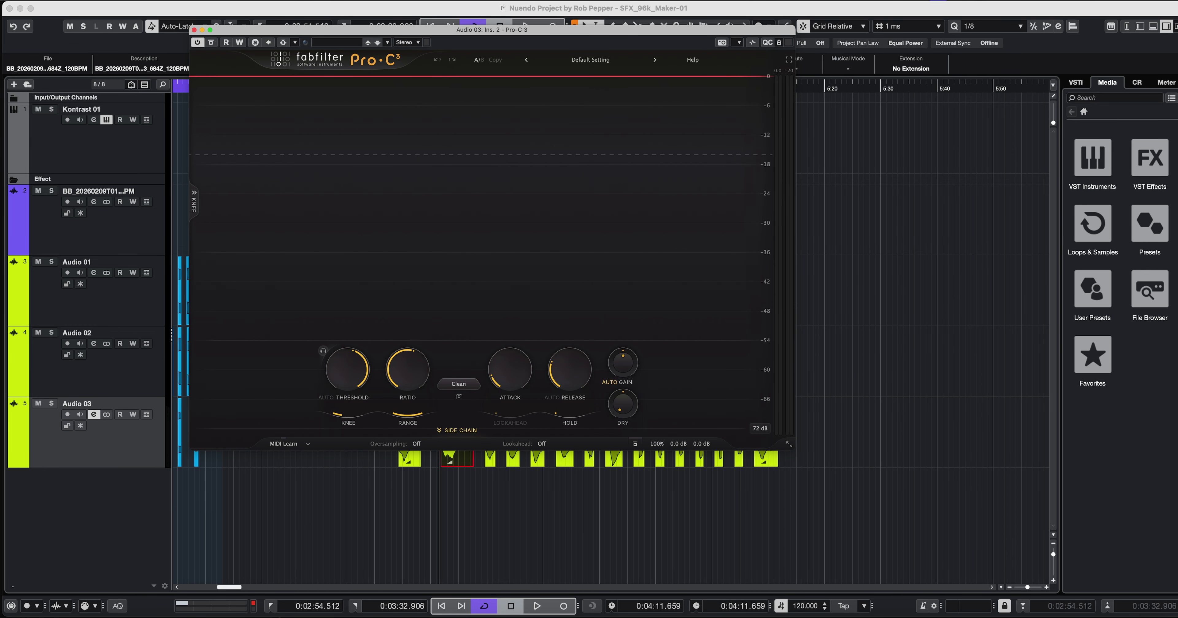
# - Open the Pro-C 3 insert on Audio 03, position its window, and audition the second yellow-green event to examine the compression
pyautogui.moveTo(578, 34); pyautogui.dragTo(806, 11)
pyautogui.press('space')
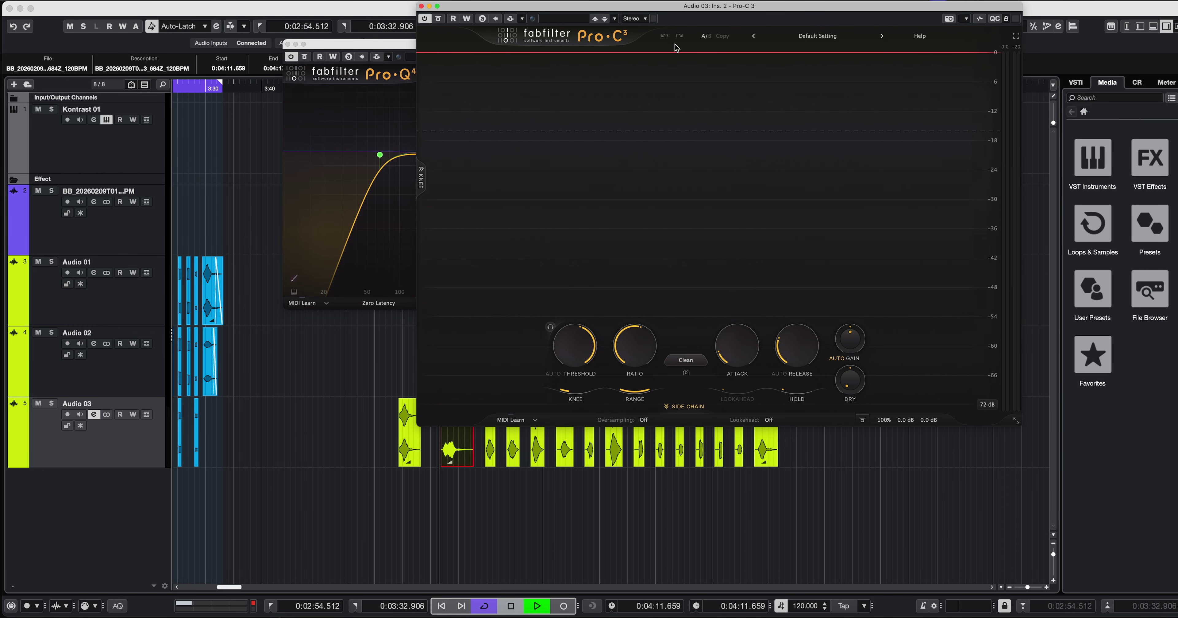
pyautogui.moveTo(653, 6); pyautogui.dragTo(762, 132)
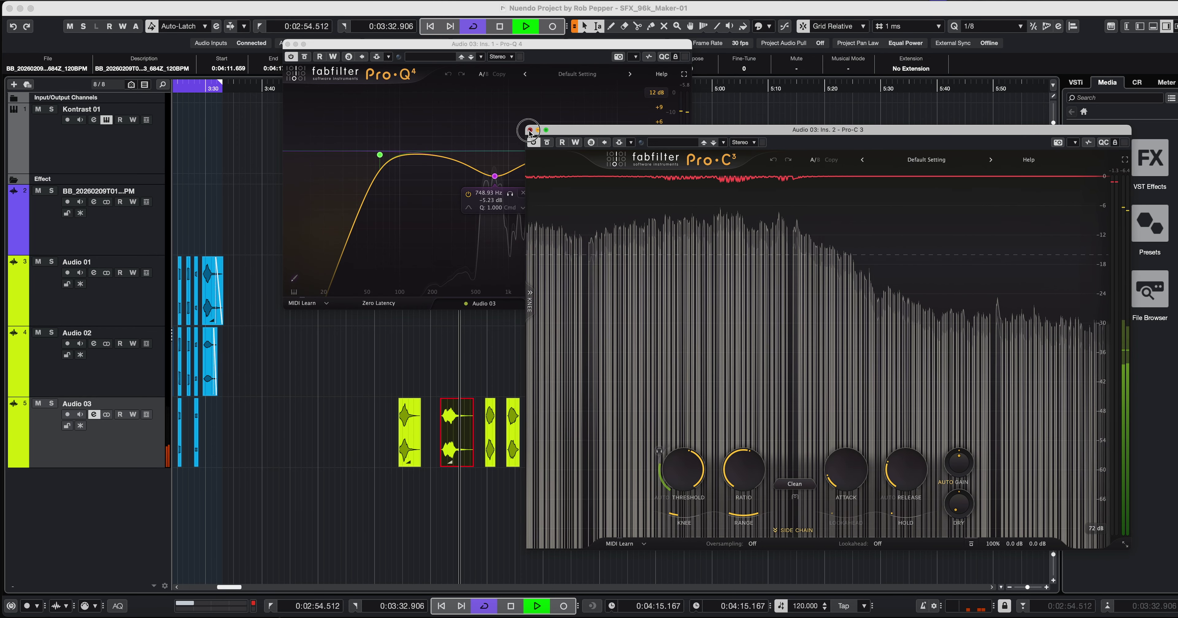
# - Close the Pro-C 3 and Pro-Q 4 windows and stop playback
pyautogui.click(531, 131)
pyautogui.click(287, 44)
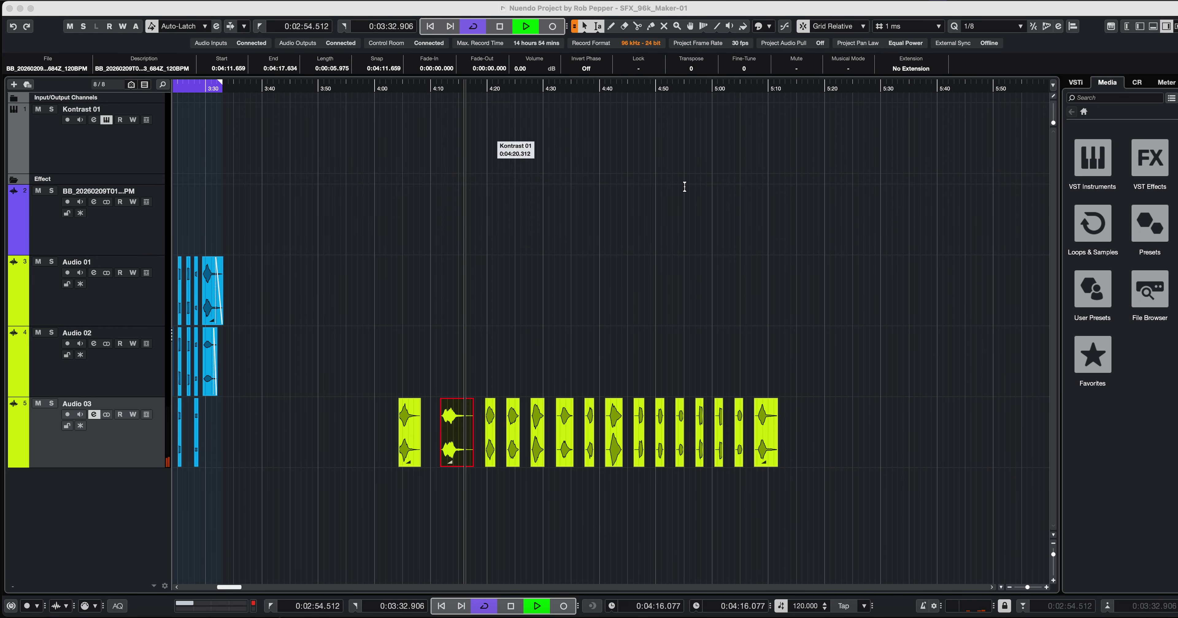
pyautogui.press('space')
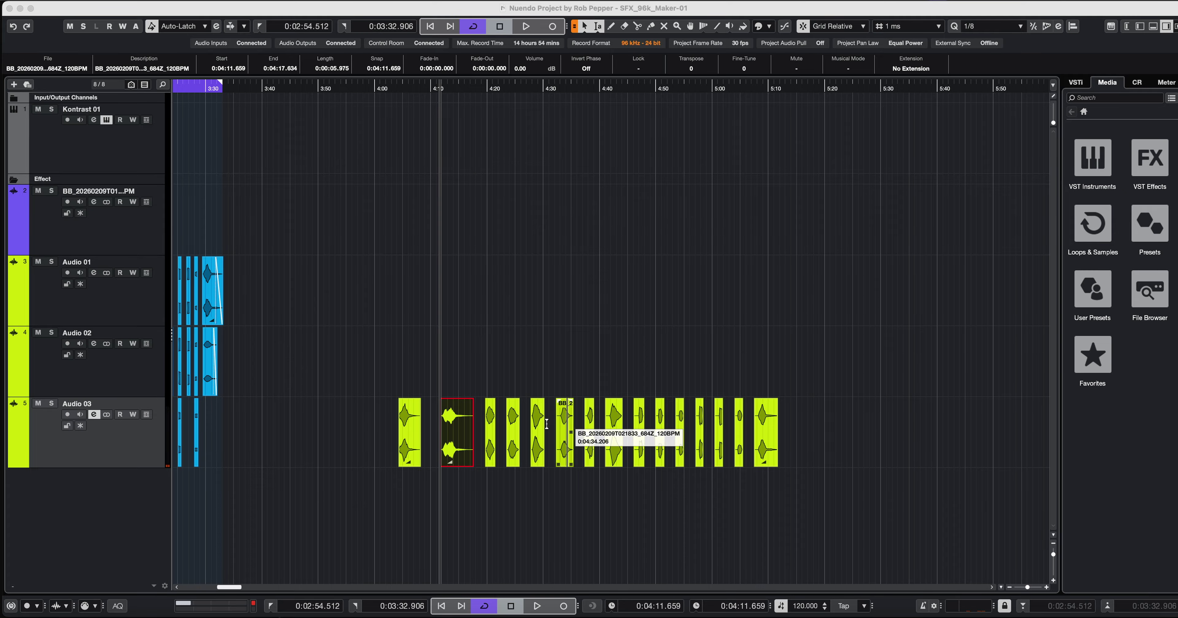
# - Open the Alkane insert on Audio 03 and audition the third yellow-green event through it
pyautogui.click(490, 455)
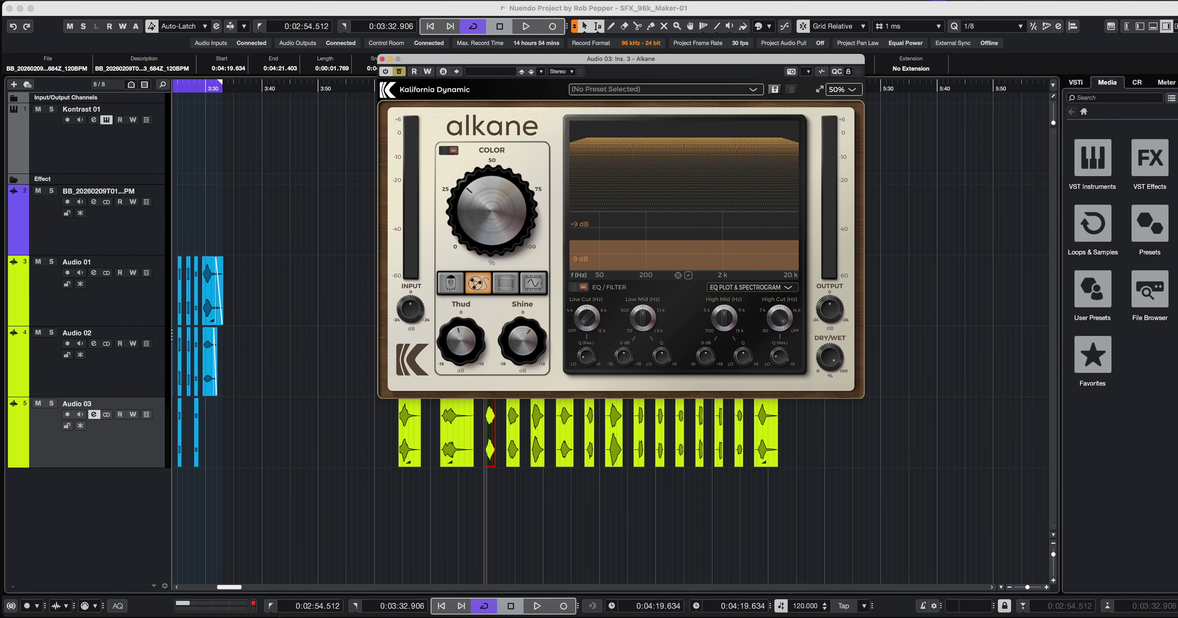
pyautogui.press('space')
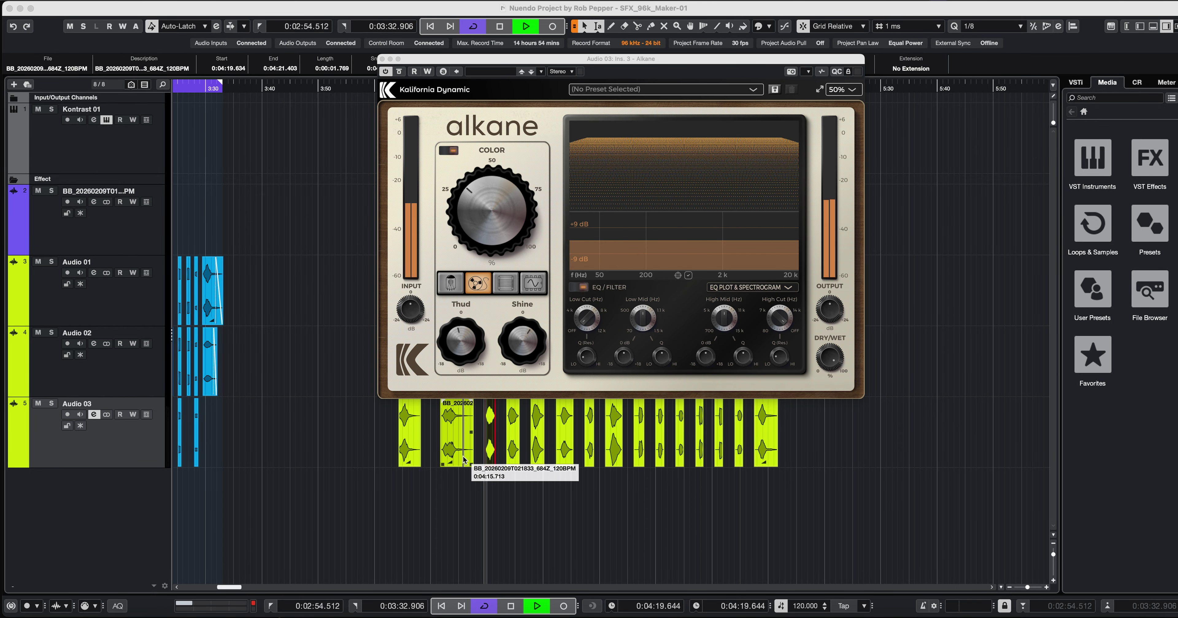
pyautogui.press('space')
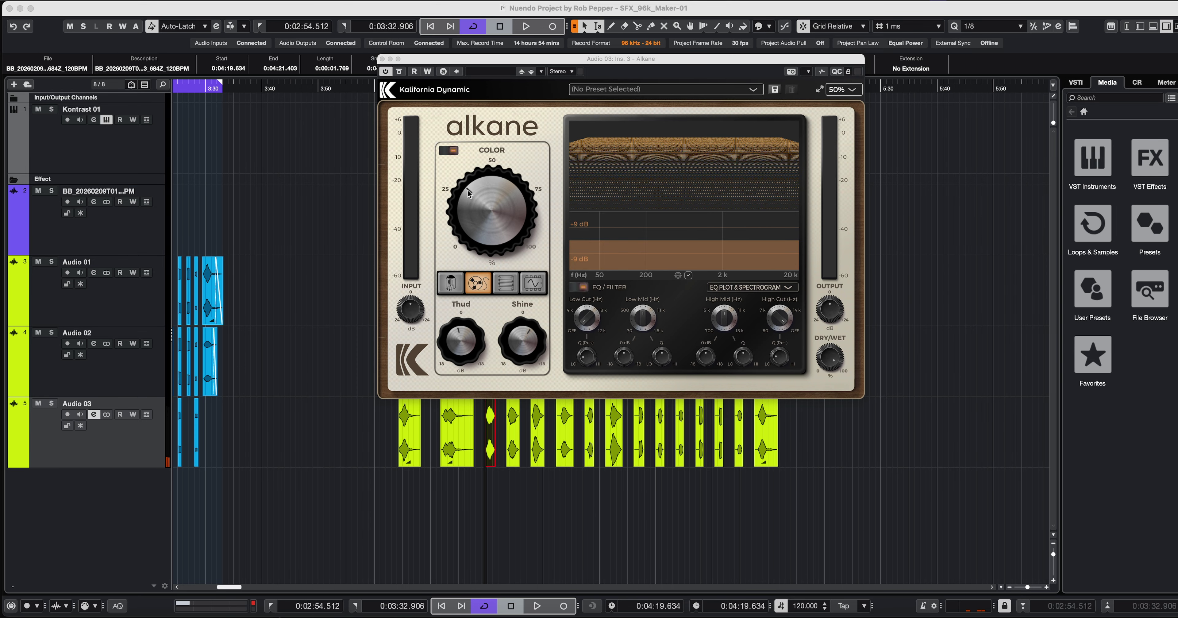
# - Move the Alkane window up clear of the yellow-green events and close it
pyautogui.moveTo(655, 58); pyautogui.dragTo(570, 6)
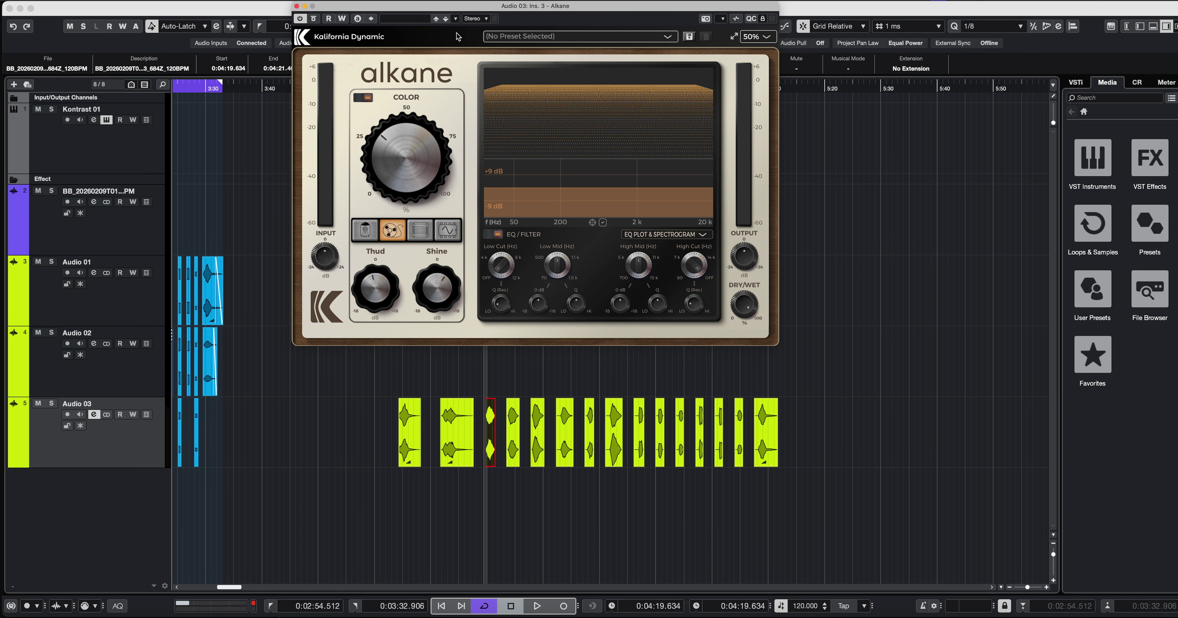
pyautogui.moveTo(446, 11); pyautogui.dragTo(506, 6)
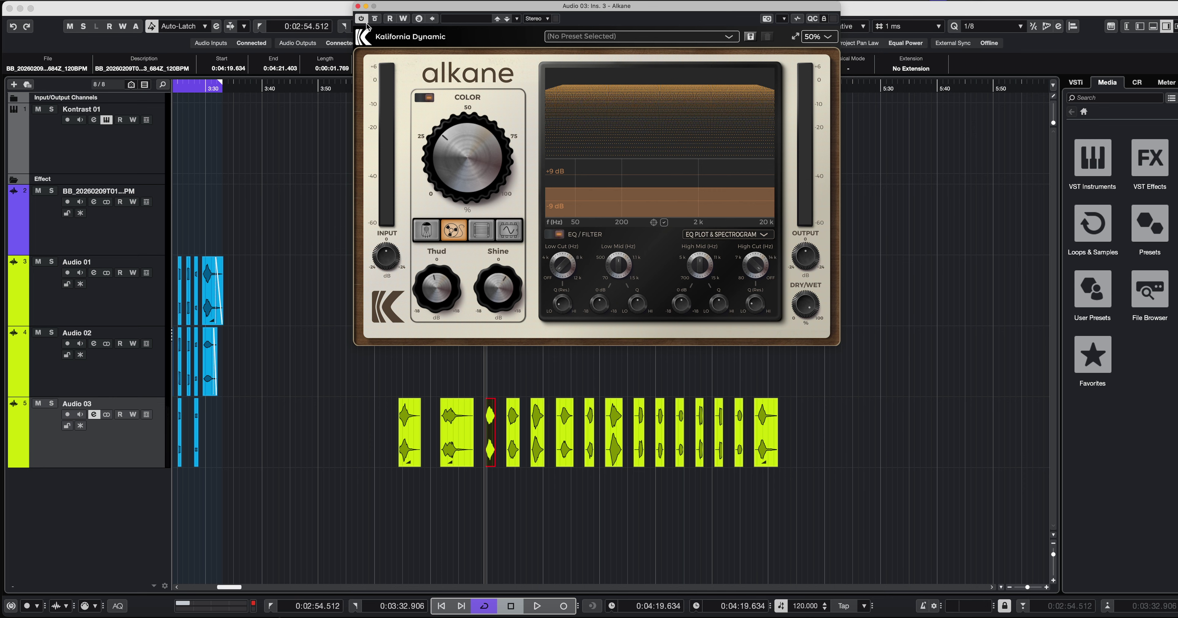
pyautogui.click(358, 6)
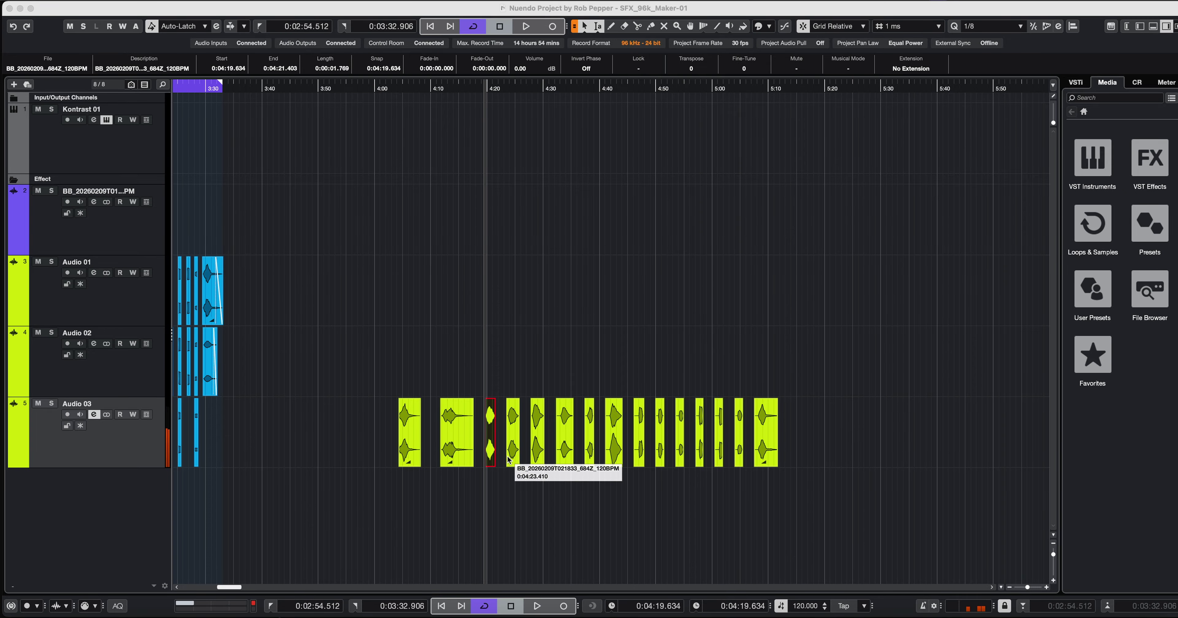
# - Select the fourth yellow-green event on Audio 03, audition the first event, and play from just before the third
pyautogui.click(511, 459)
pyautogui.click(512, 458)
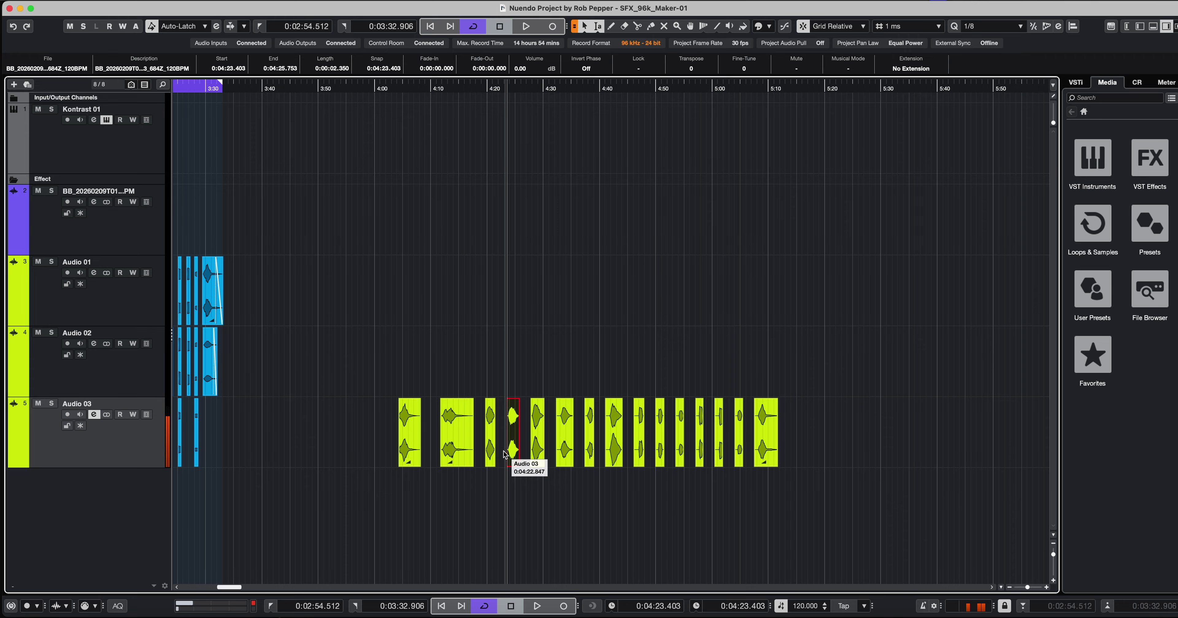
pyautogui.click(412, 450)
pyautogui.press('space')
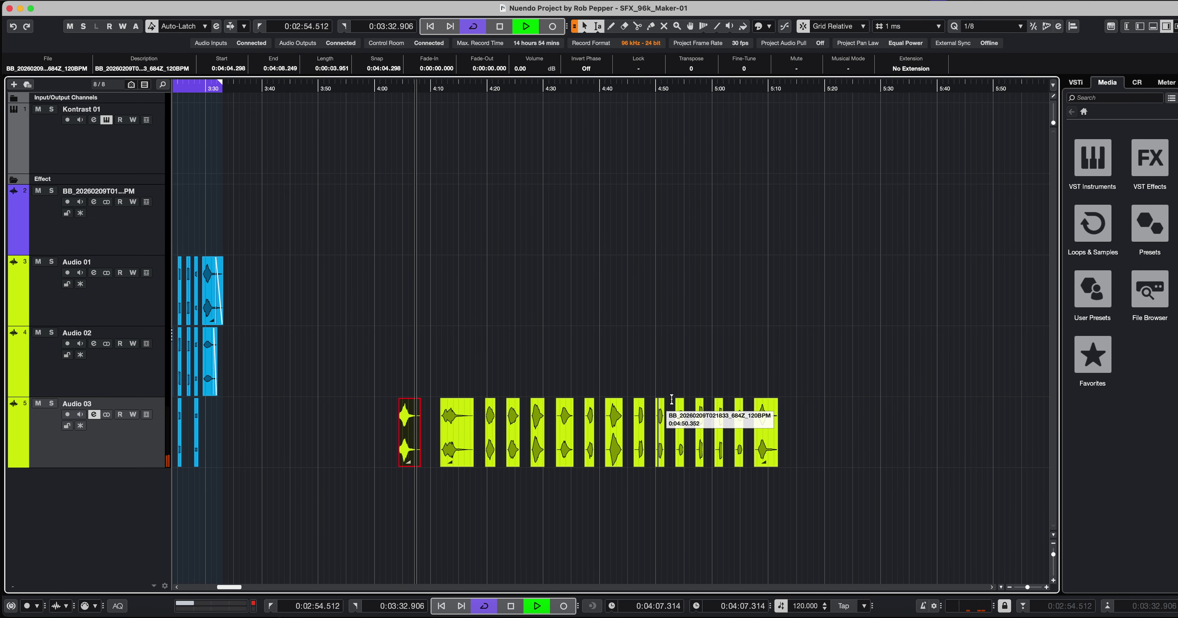
pyautogui.press('space')
pyautogui.click(486, 449)
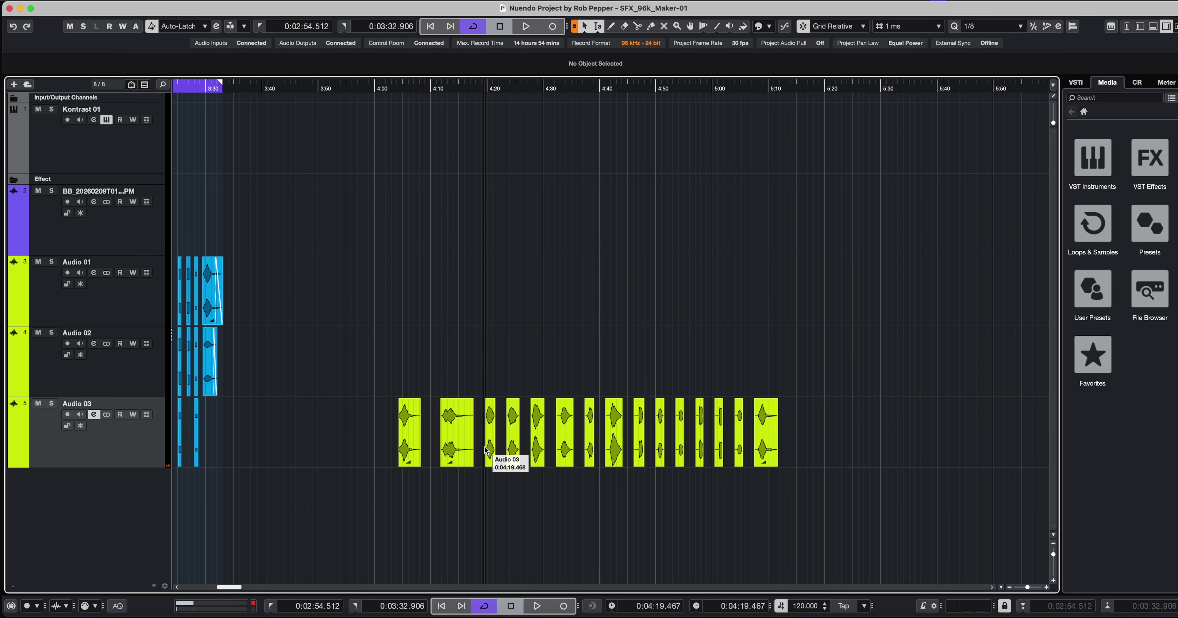
pyautogui.press('space')
pyautogui.press('space')
# - Place the cursor just before the first Audio 03 event and move the Rolling Sampler window out of the project view
pyautogui.click(391, 503)
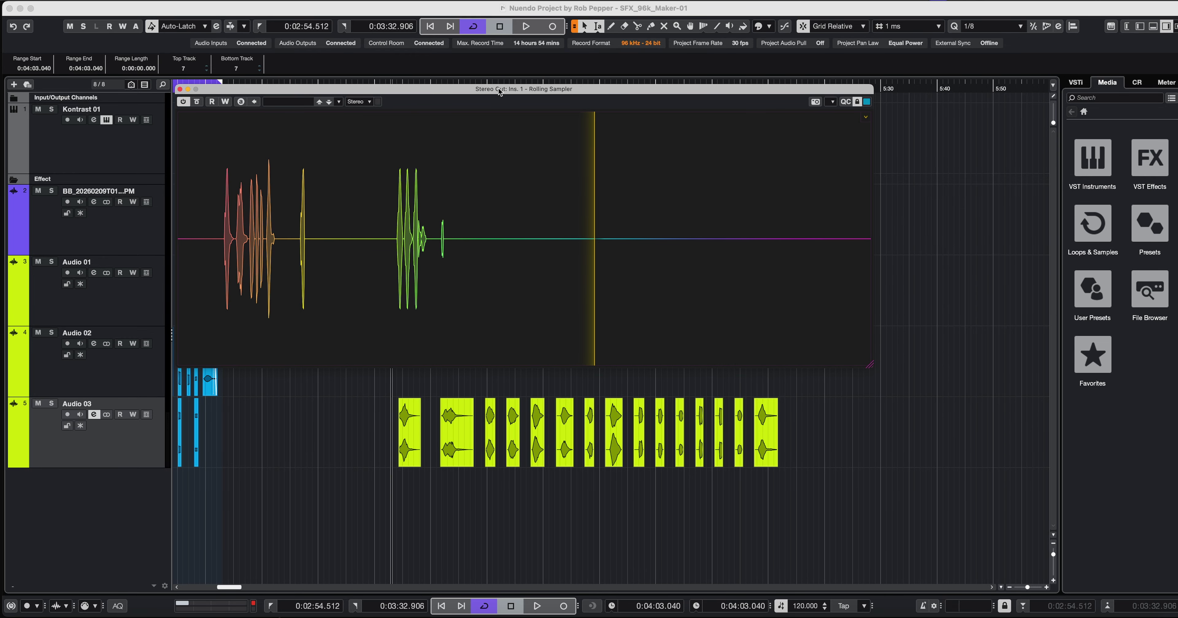
pyautogui.moveTo(483, 89); pyautogui.dragTo(1177, 120)
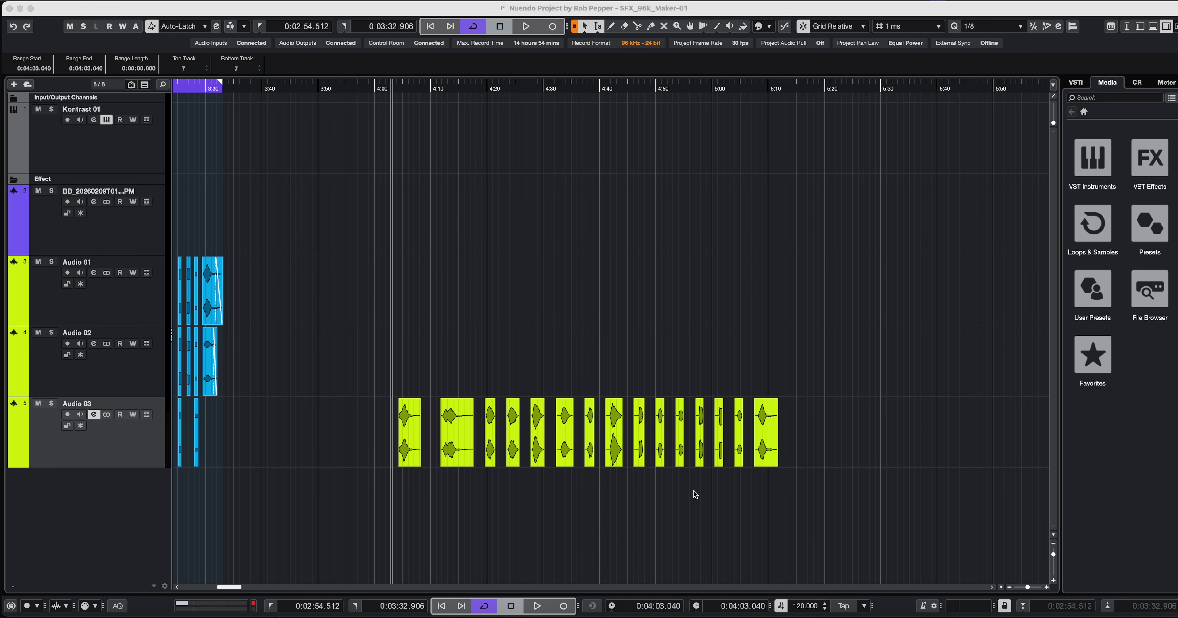
# - Open the kHs Ensemble insert on Audio 03, position it above the events, and audition the first yellow-green event
pyautogui.click(592, 456)
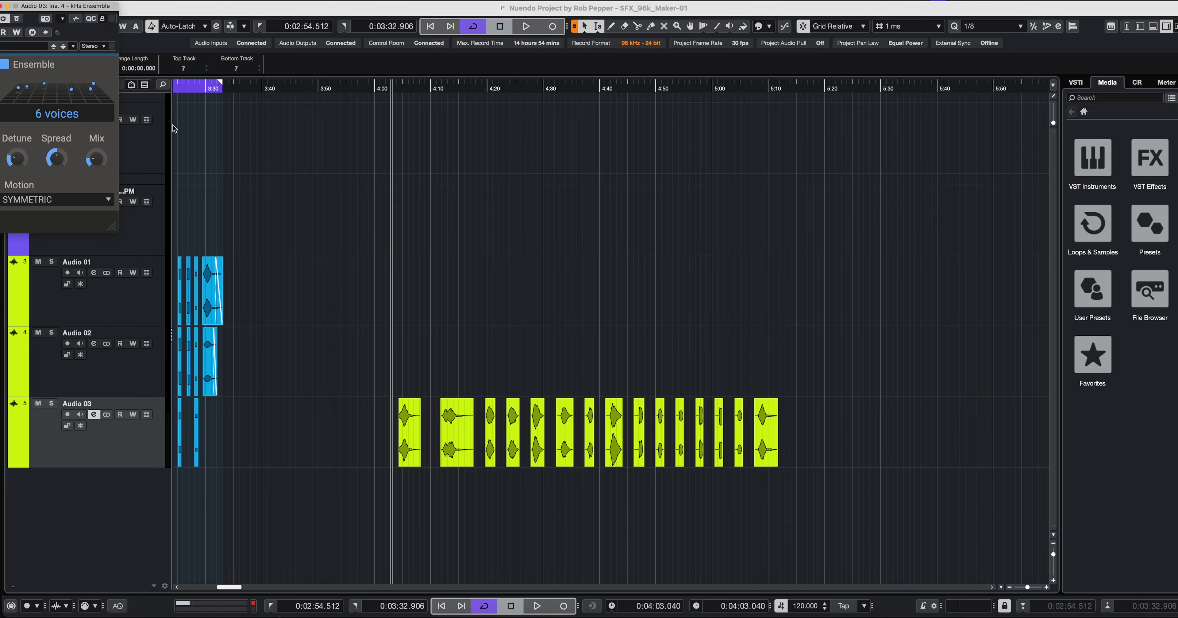
pyautogui.moveTo(27, 6); pyautogui.dragTo(624, 124)
pyautogui.click(411, 455)
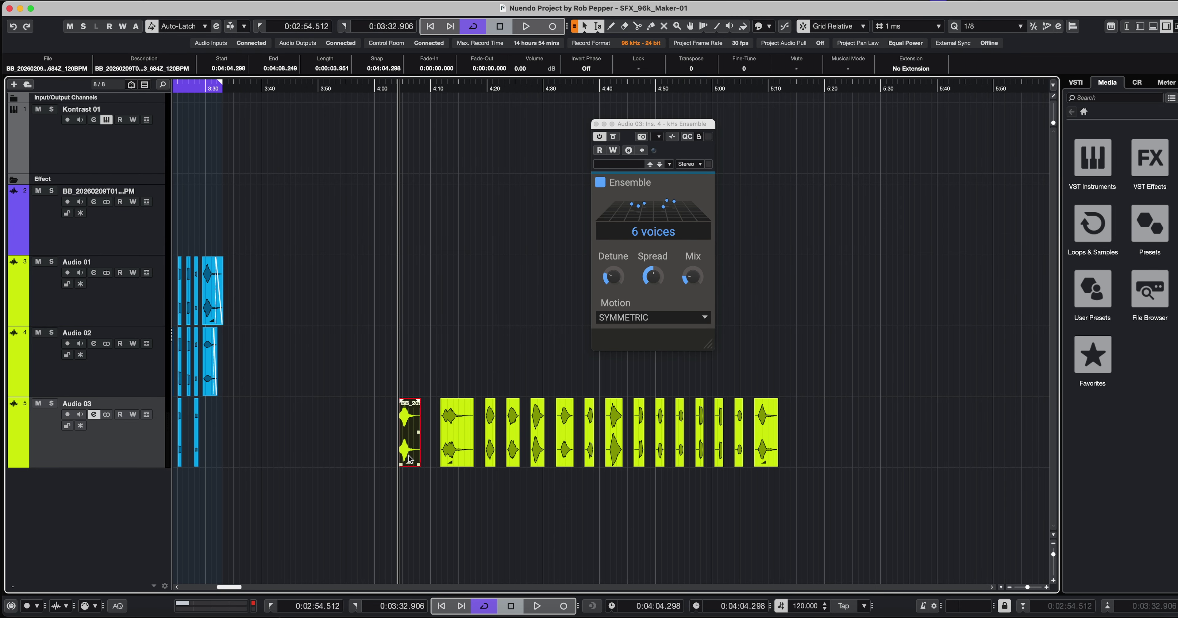
pyautogui.press('space')
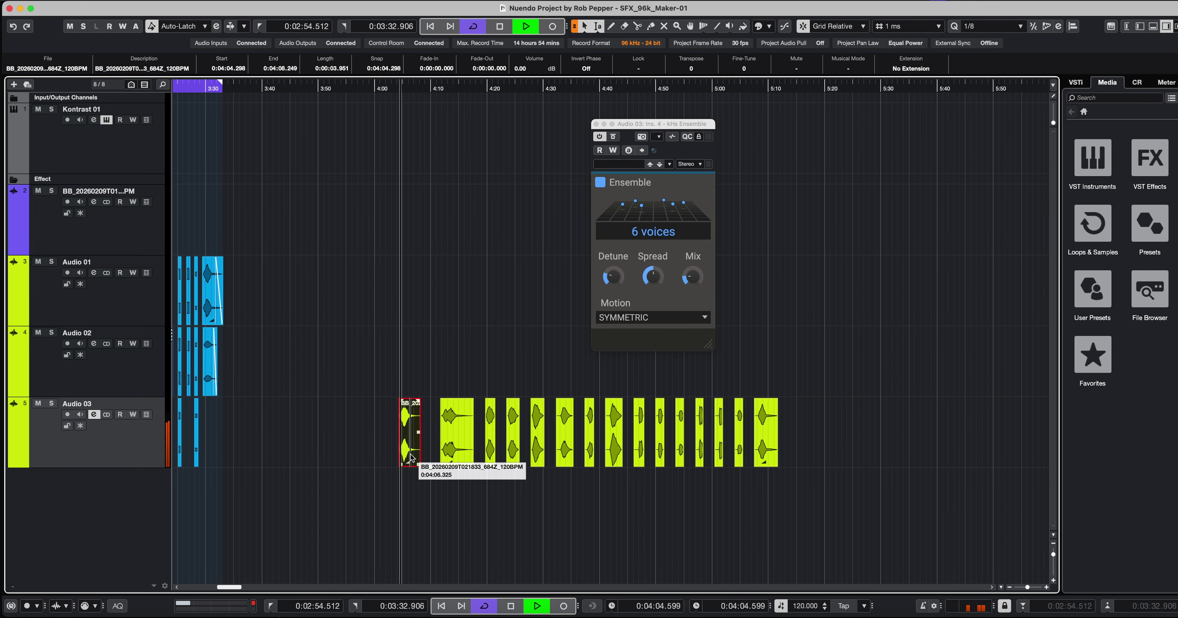
pyautogui.moveTo(411, 457); pyautogui.dragTo(484, 478)
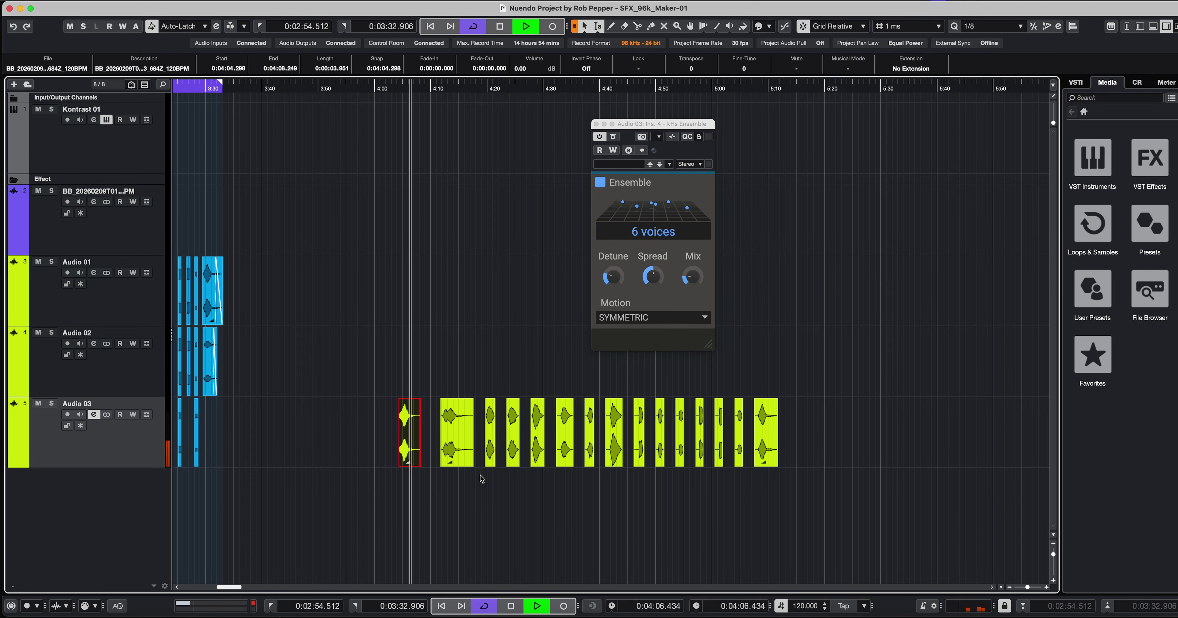
pyautogui.press('space')
# - Select a range around the fourth yellow-green event, set the cycle to it, and audition it through Ensemble
pyautogui.click(514, 455)
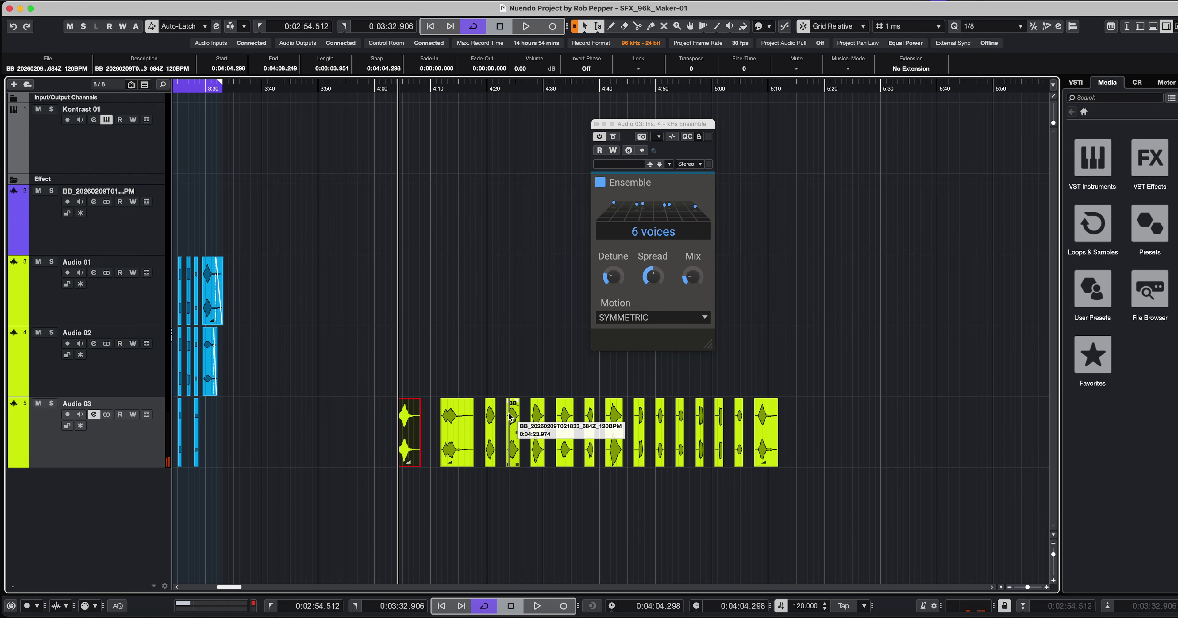
pyautogui.moveTo(517, 465); pyautogui.dragTo(562, 473)
pyautogui.press('space')
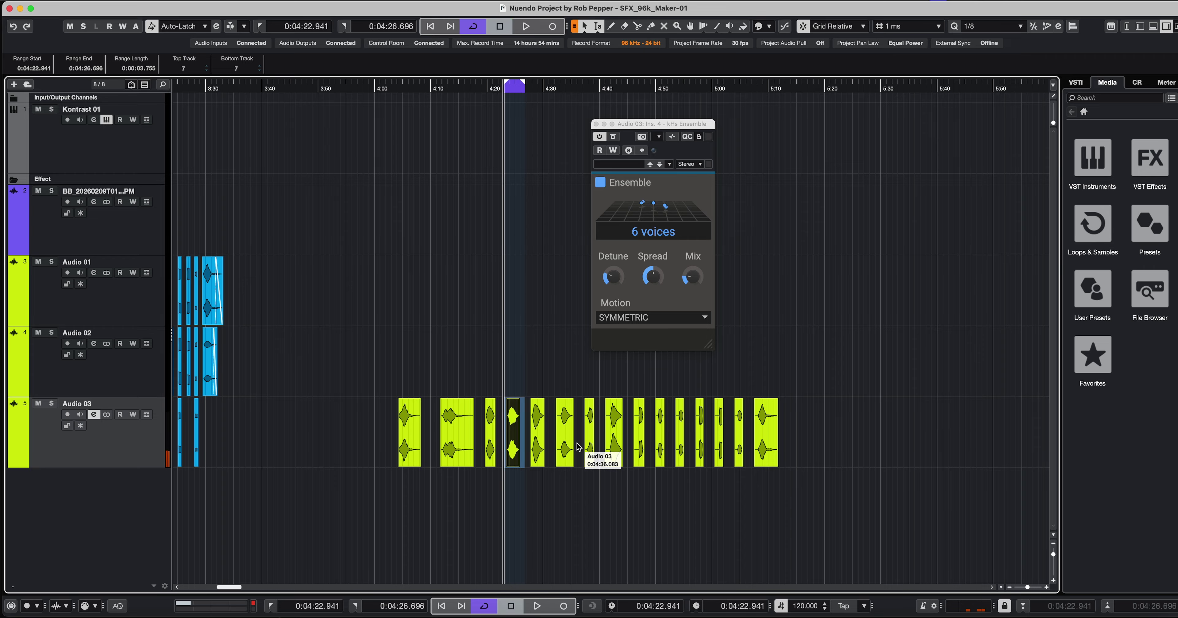
# - Set the cycle range to the sixth yellow-green event on Audio 03 and audition it through Ensemble
pyautogui.click(566, 458)
pyautogui.press('space')
pyautogui.press('p')
pyautogui.click(566, 458)
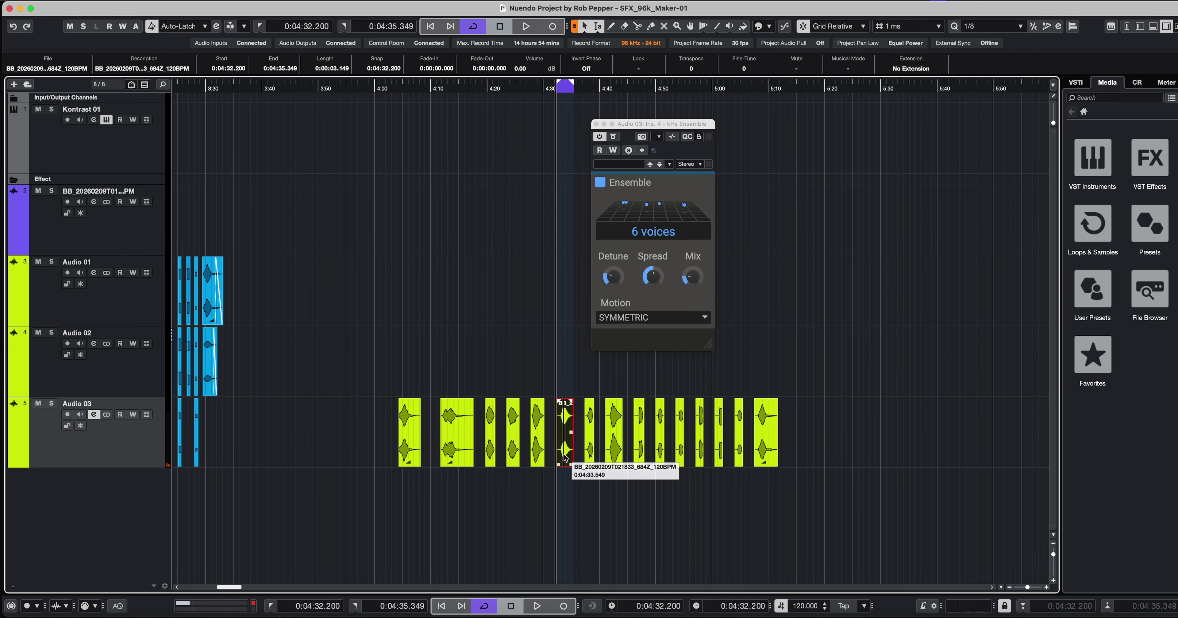
pyautogui.press('space')
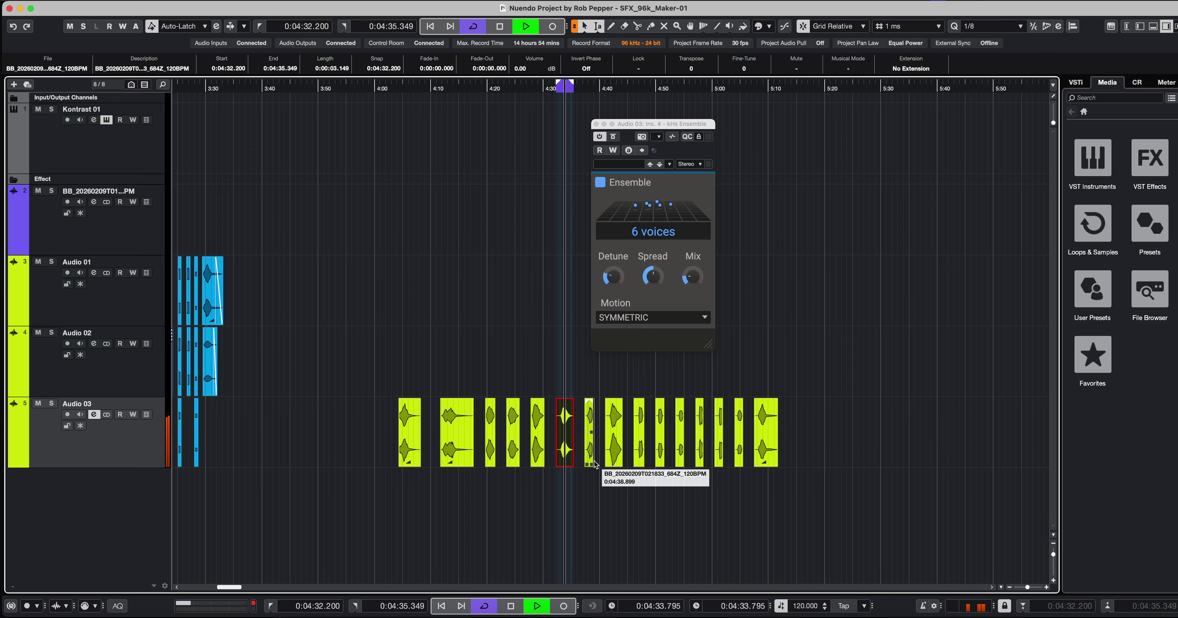
pyautogui.press('space')
# - Loop and audition the eighth yellow-green event through Ensemble, and clear the selection
pyautogui.click(615, 452)
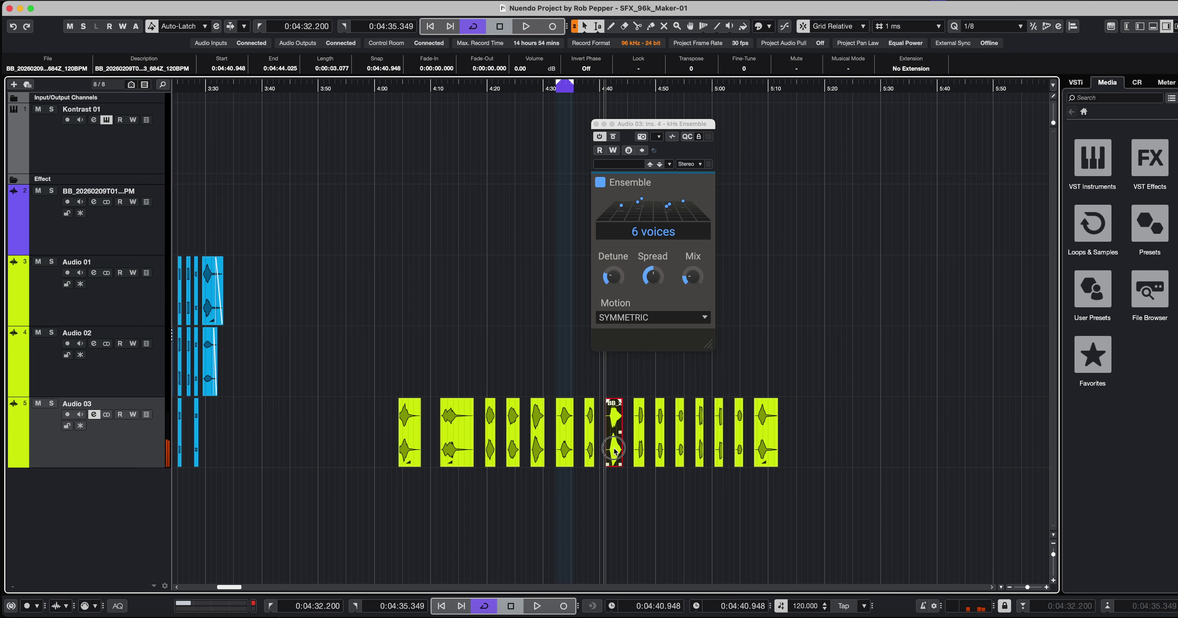
pyautogui.press('p')
pyautogui.press('space')
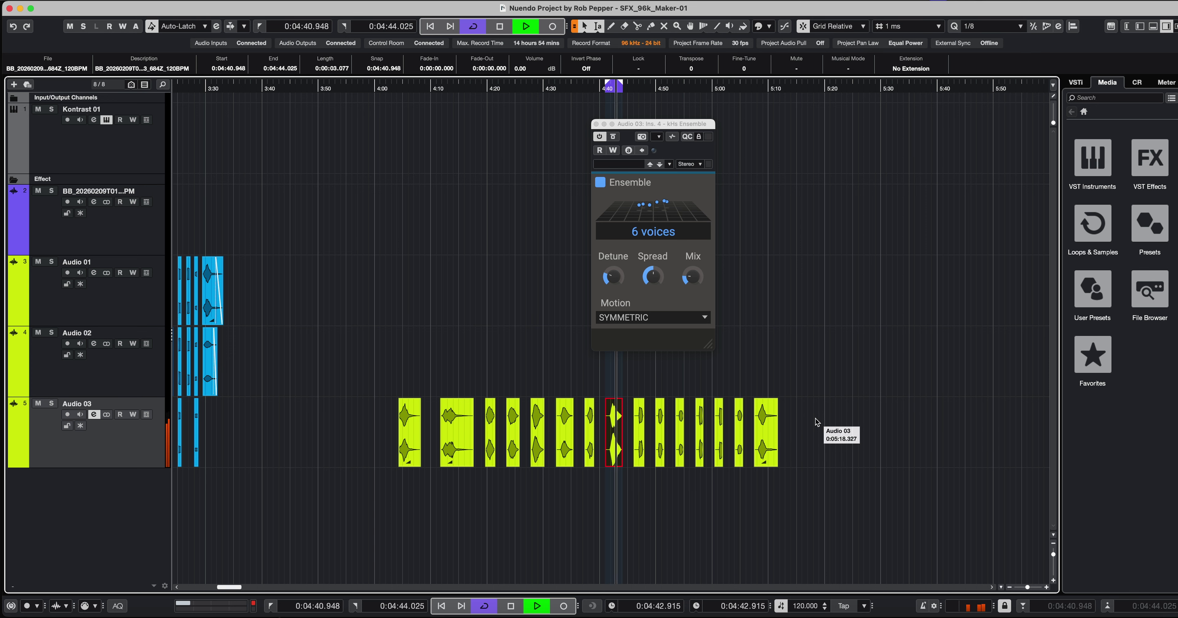
pyautogui.press('space')
pyautogui.click(805, 428)
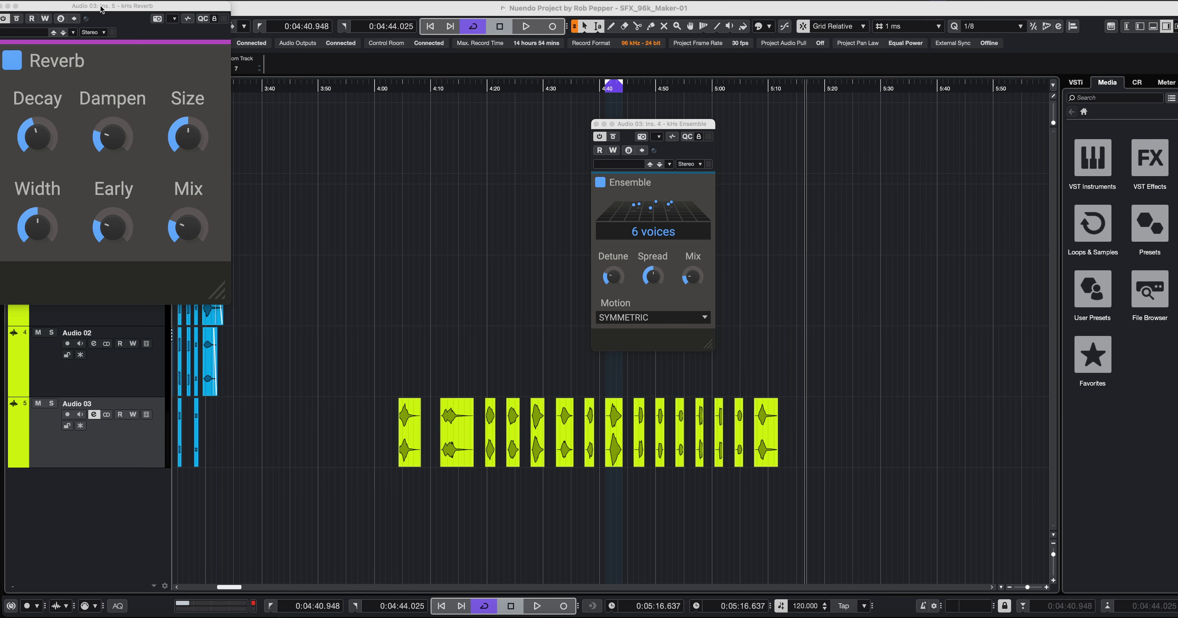
# - Open the kHs Reverb insert on Audio 03, move its window into view, and audition the looped first yellow-green event
pyautogui.moveTo(102, 9); pyautogui.dragTo(401, 9)
pyautogui.moveTo(489, 450); pyautogui.dragTo(407, 454)
pyautogui.press('p')
pyautogui.press('space')
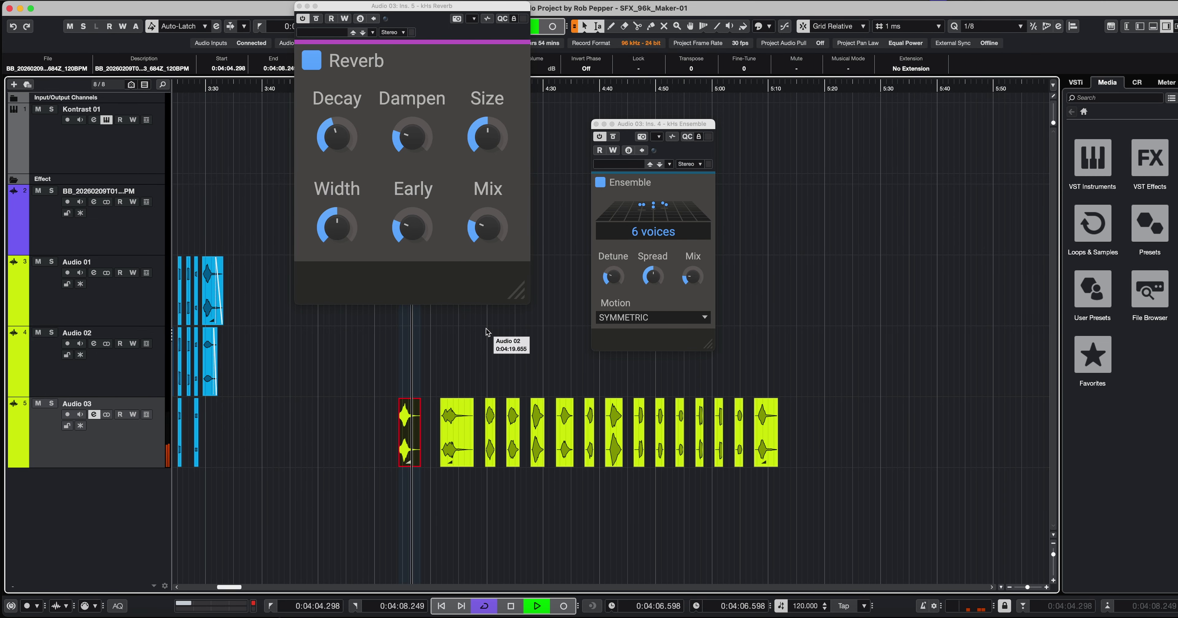
pyautogui.press('space')
# - Raise the Reverb mix well above half, audition the first event, and bring the mix back down to a low setting
pyautogui.moveTo(487, 226); pyautogui.dragTo(487, 203)
pyautogui.press('space')
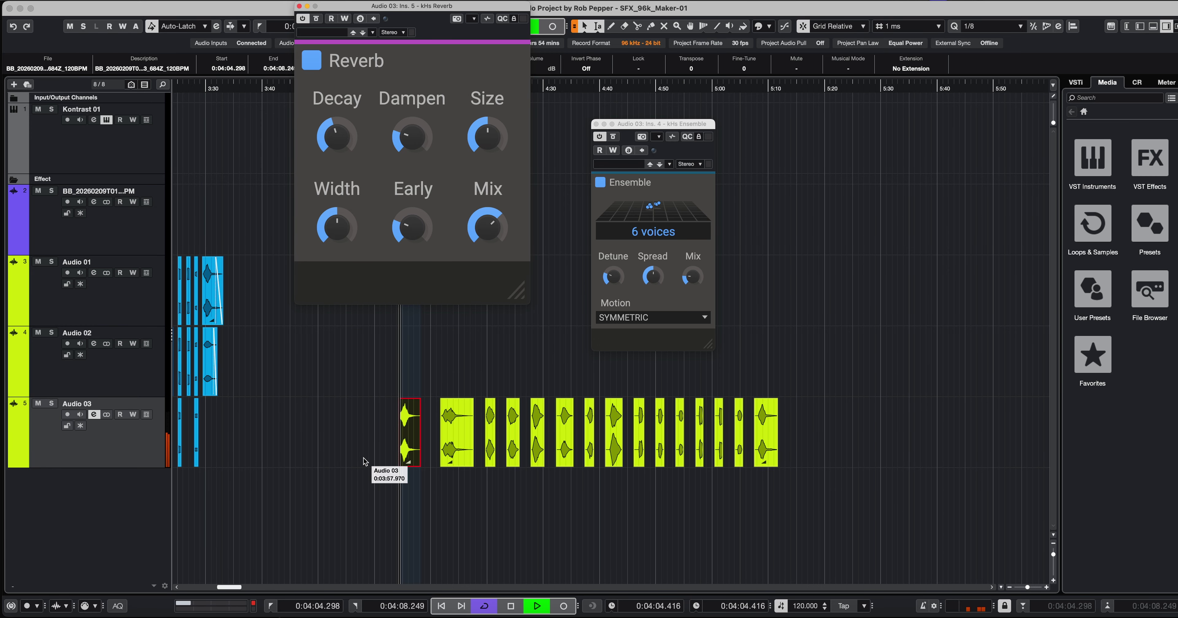
pyautogui.moveTo(491, 228)
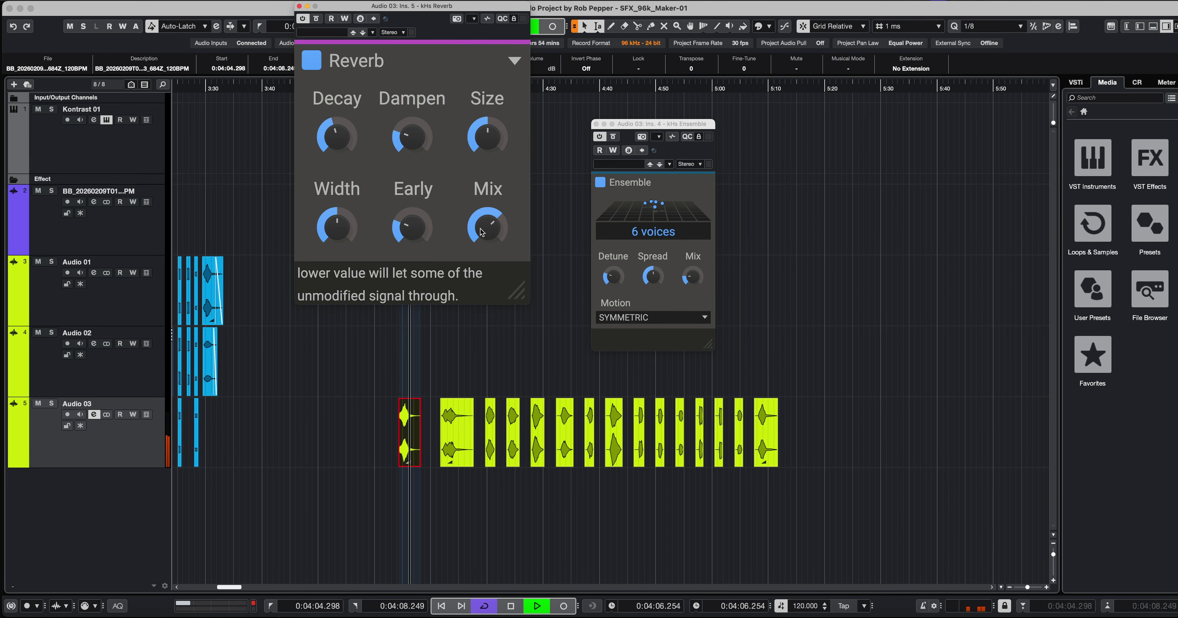
pyautogui.moveTo(490, 221); pyautogui.dragTo(489, 242)
pyautogui.press('space')
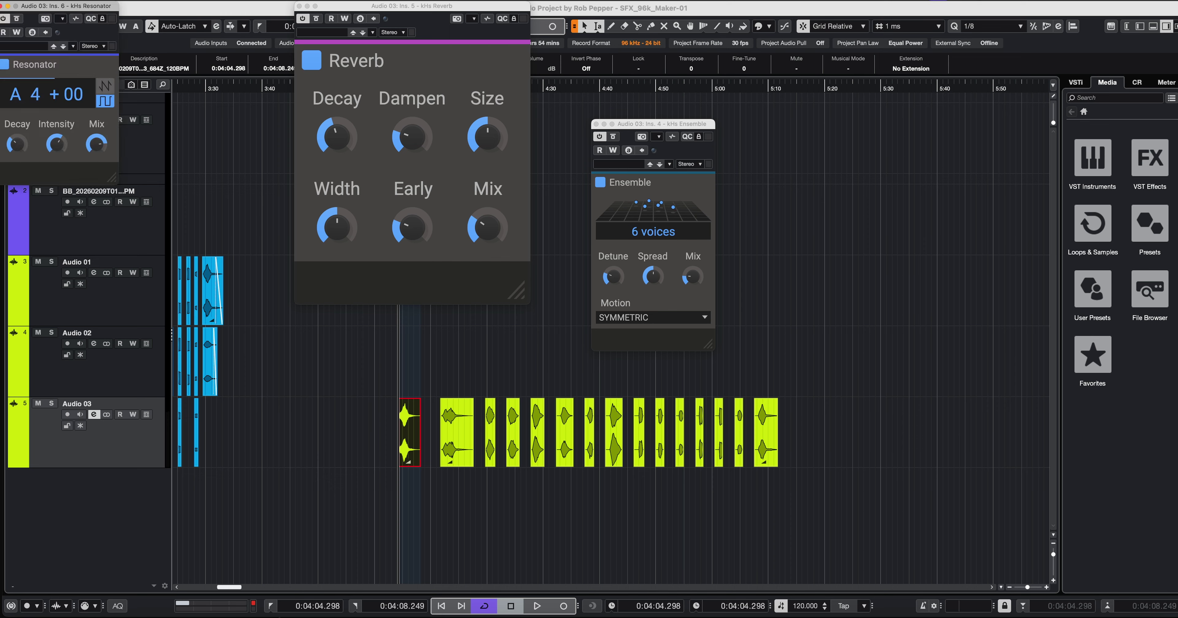
# - Open the kHs Resonator insert on Audio 03, position its window, and audition the first and third yellow-green events as loops
pyautogui.moveTo(56, 9); pyautogui.dragTo(252, 102)
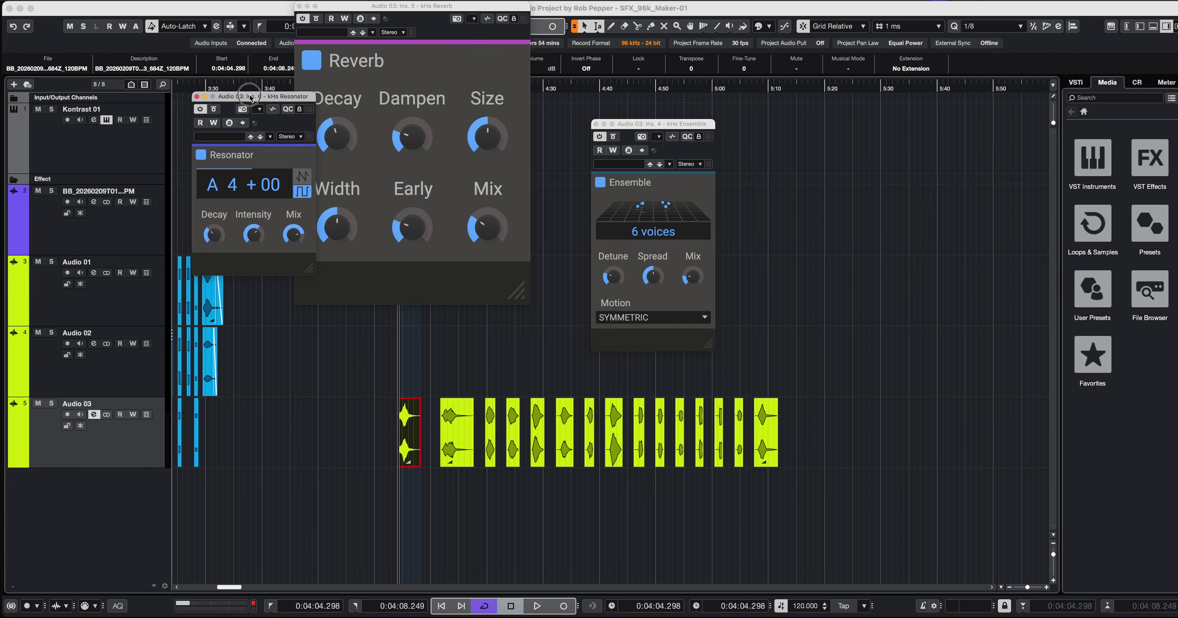
pyautogui.press('space')
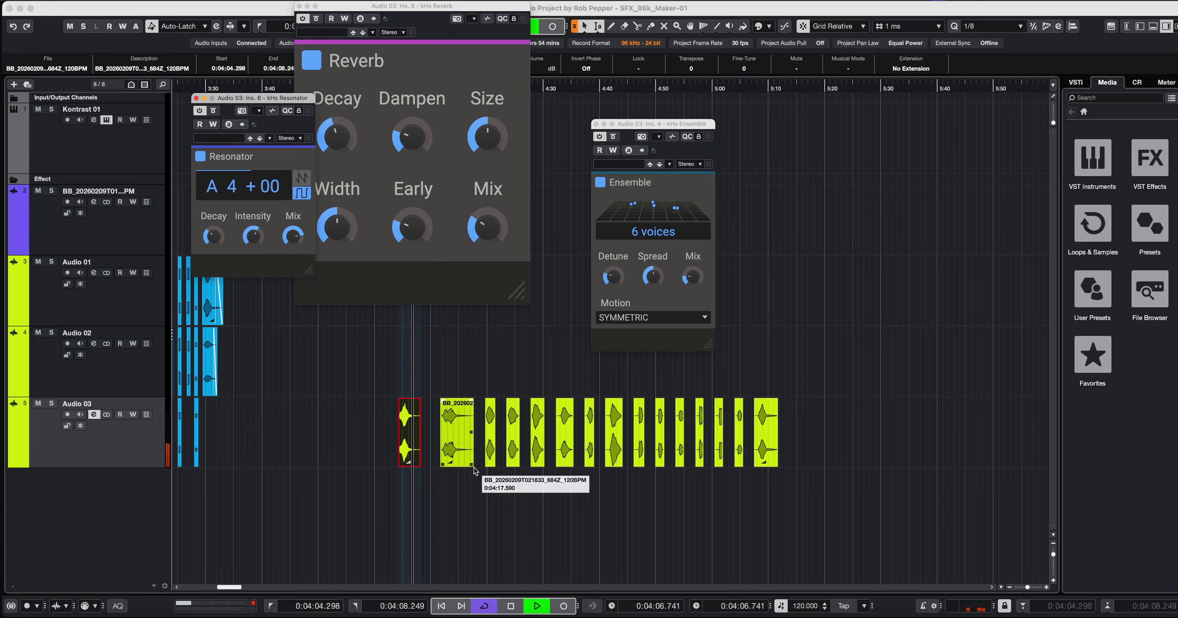
pyautogui.click(490, 461)
pyautogui.press('space')
pyautogui.press('p')
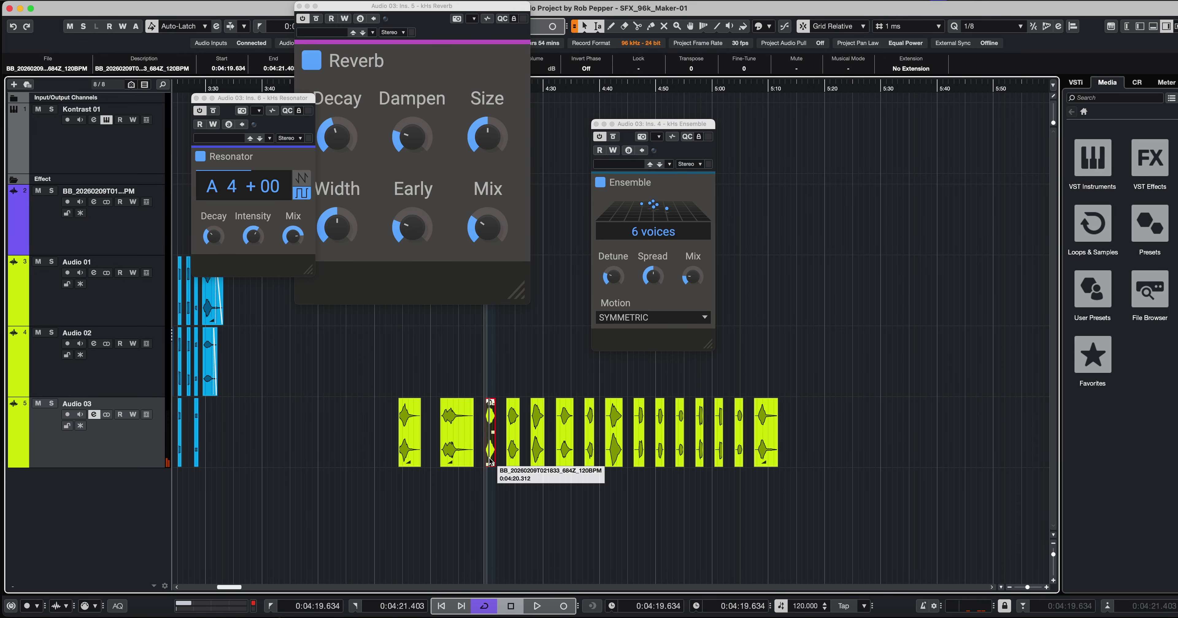
pyautogui.press('space')
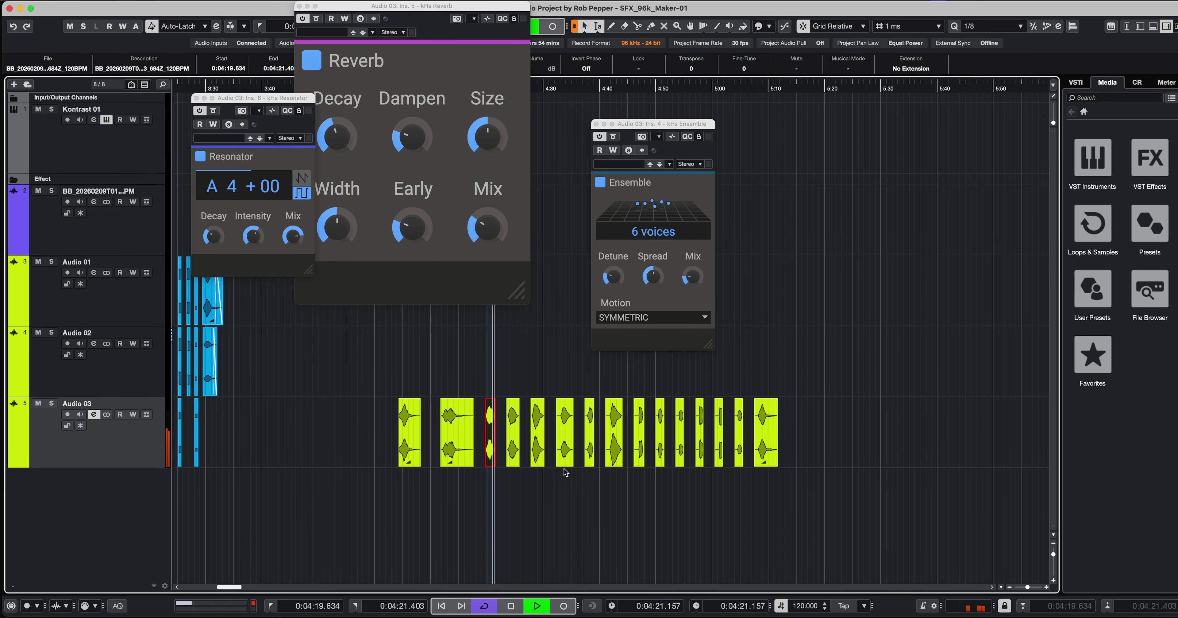
pyautogui.press('space')
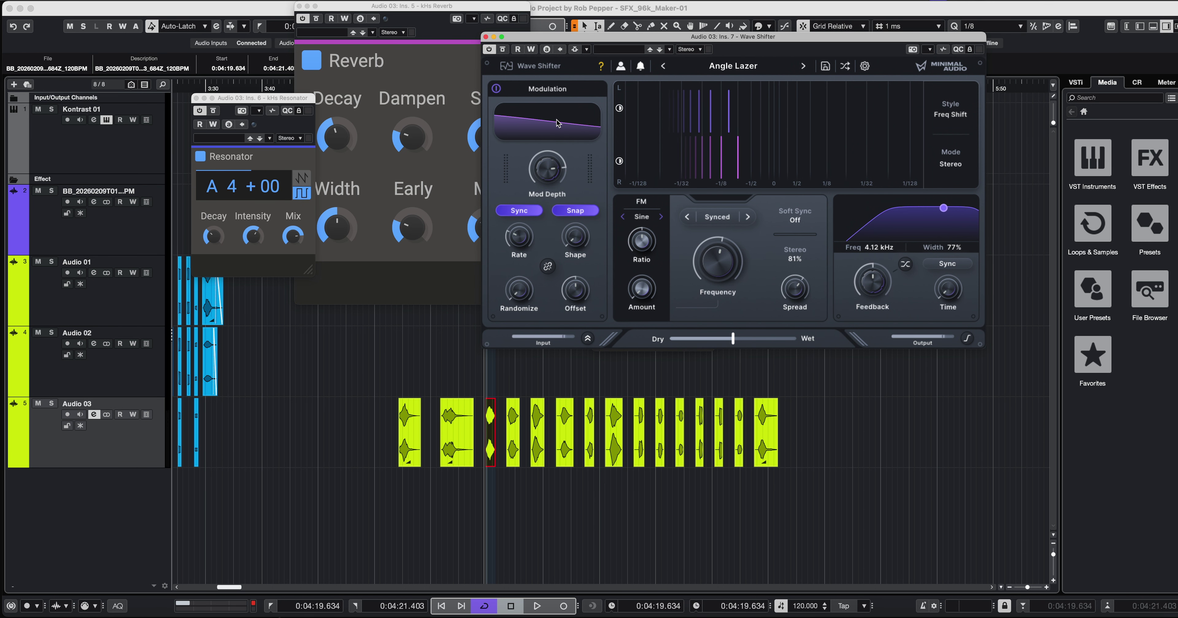
# - Move the Wave Shifter window clear of the lower tracks, and audition the fifth and first yellow-green events through it
pyautogui.moveTo(600, 42); pyautogui.dragTo(652, 29)
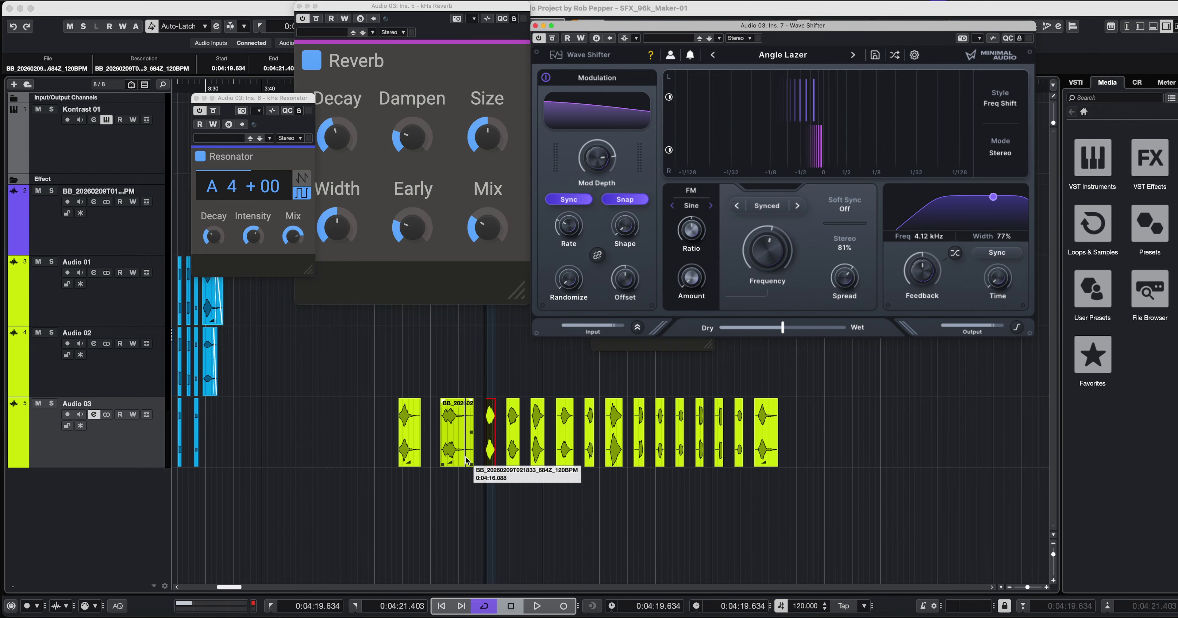
pyautogui.click(537, 457)
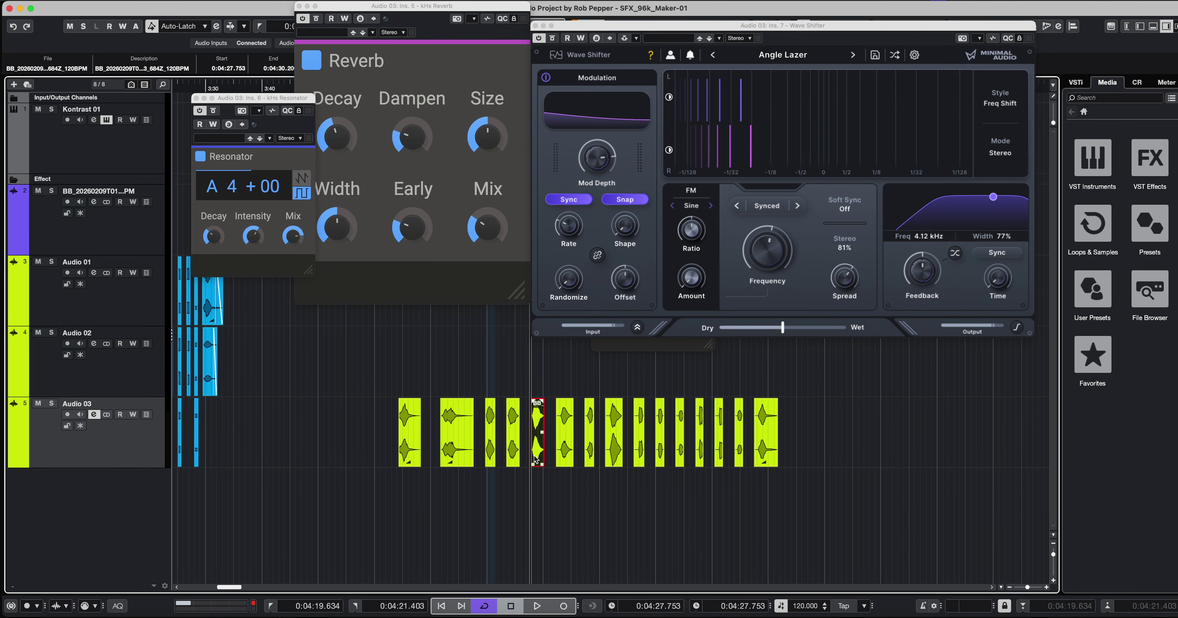
pyautogui.press('space')
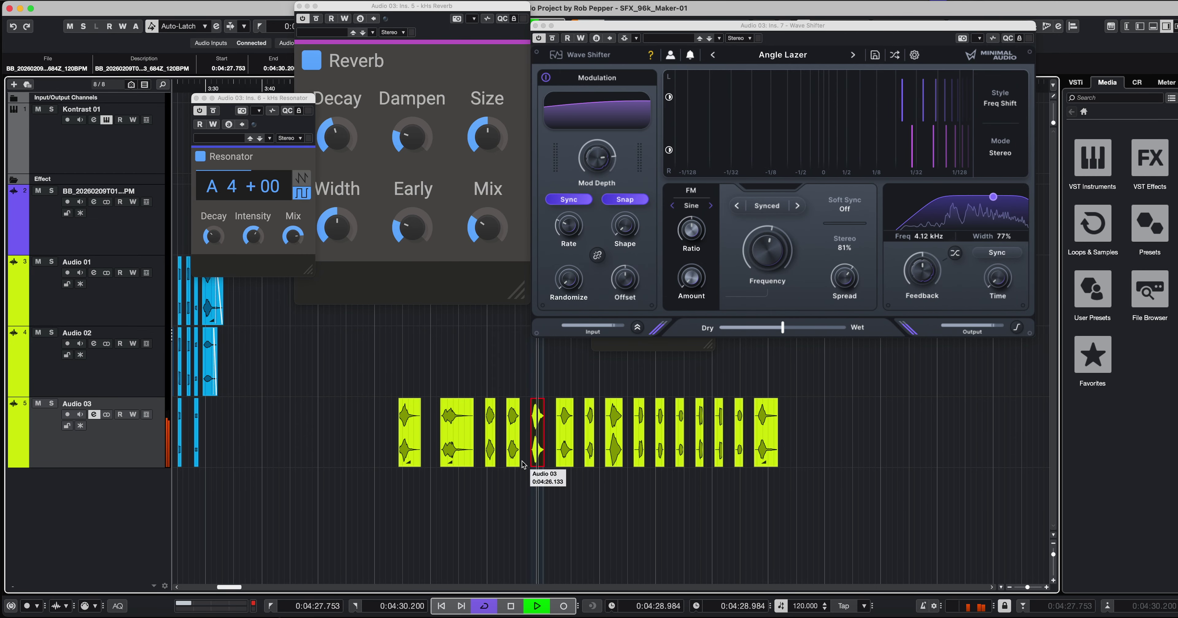
pyautogui.press('space')
pyautogui.click(409, 458)
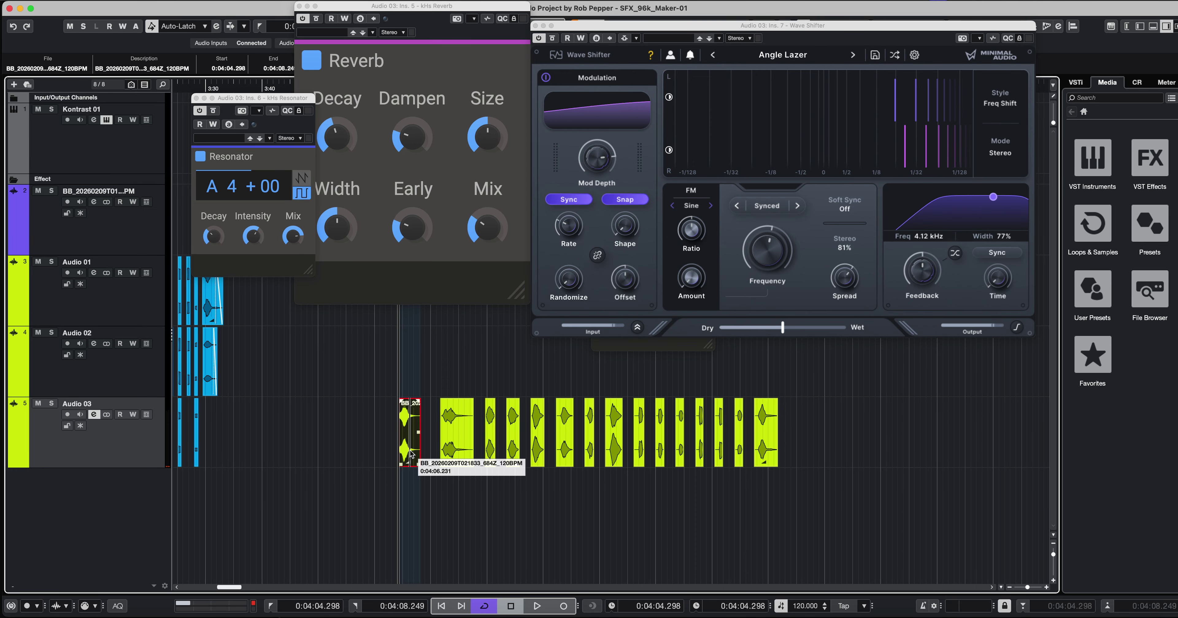
pyautogui.press('space')
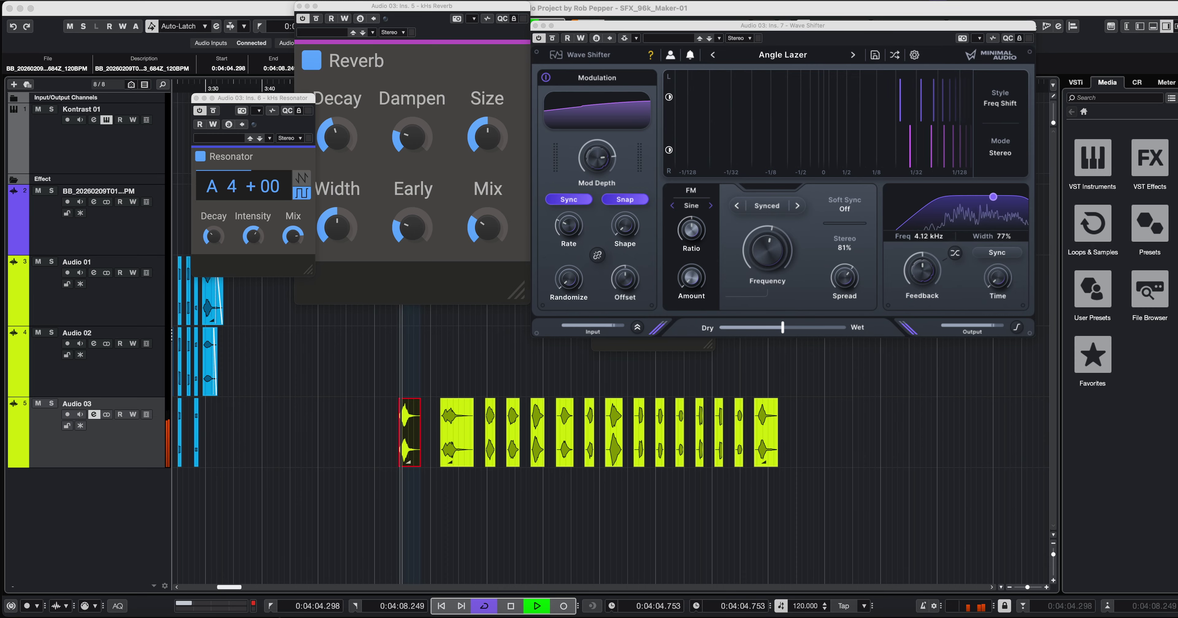
# - Open the Goodhertz DC19 delay insert on Audio 03, position its window, and audition the fourth and ninth yellow-green events as loops
pyautogui.moveTo(1177, 297); pyautogui.dragTo(728, 98)
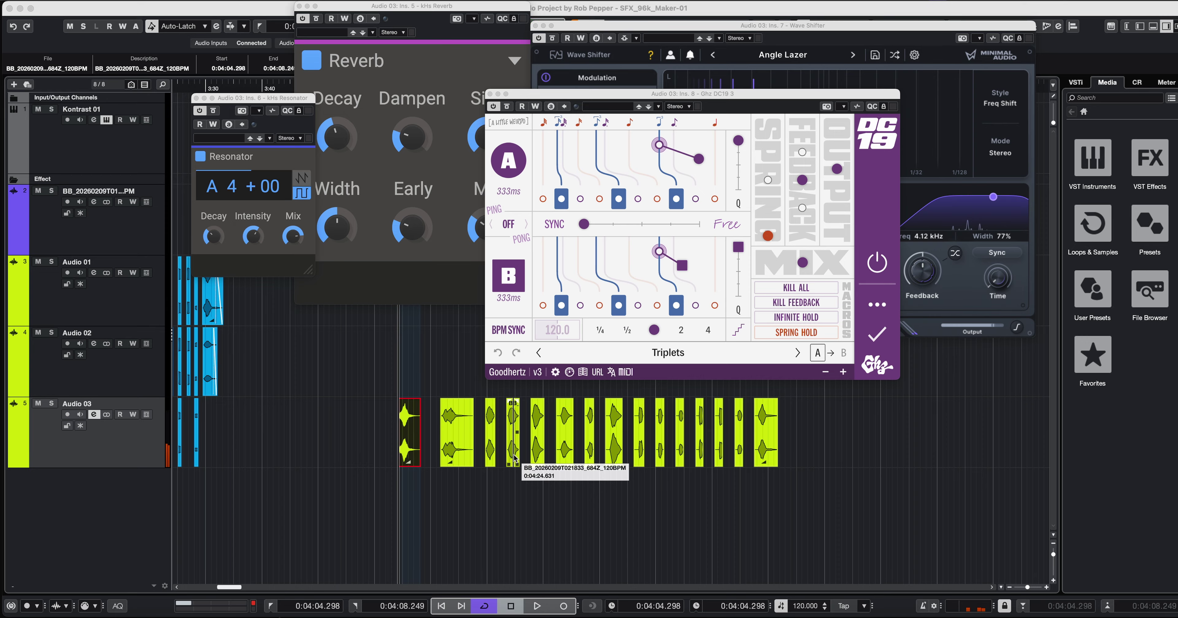
pyautogui.click(513, 457)
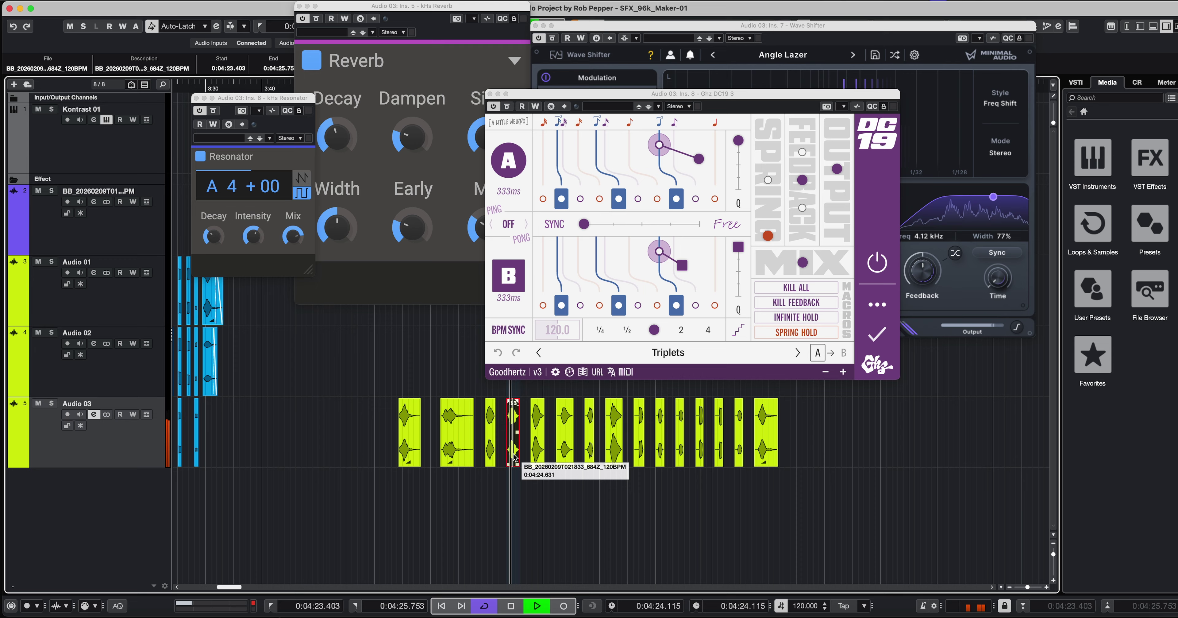
pyautogui.press('space')
pyautogui.click(642, 458)
pyautogui.press('space')
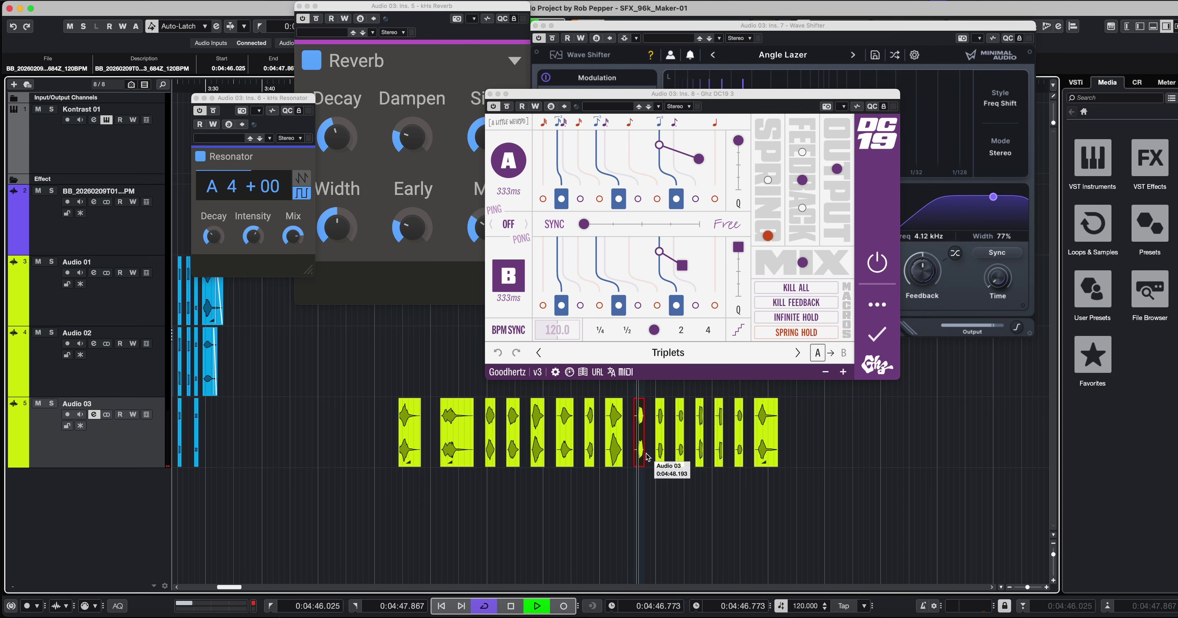
pyautogui.press('space')
# - Loop and audition the twelfth yellow-green event through the DC19 delay, and clear the selection
pyautogui.click(701, 457)
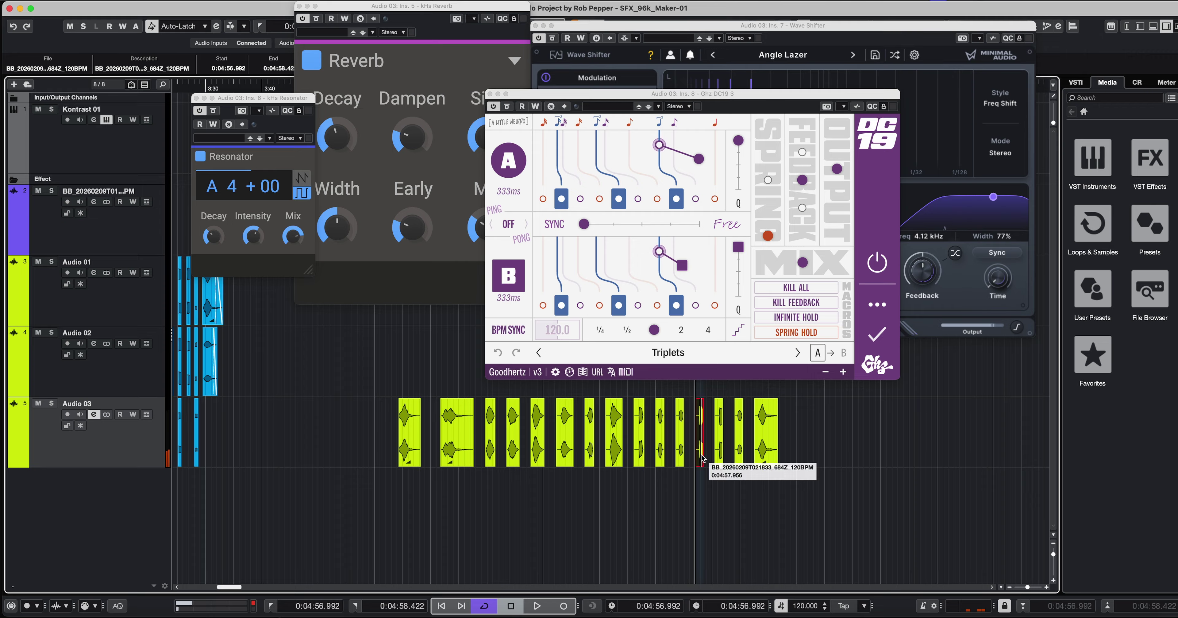
pyautogui.press('space')
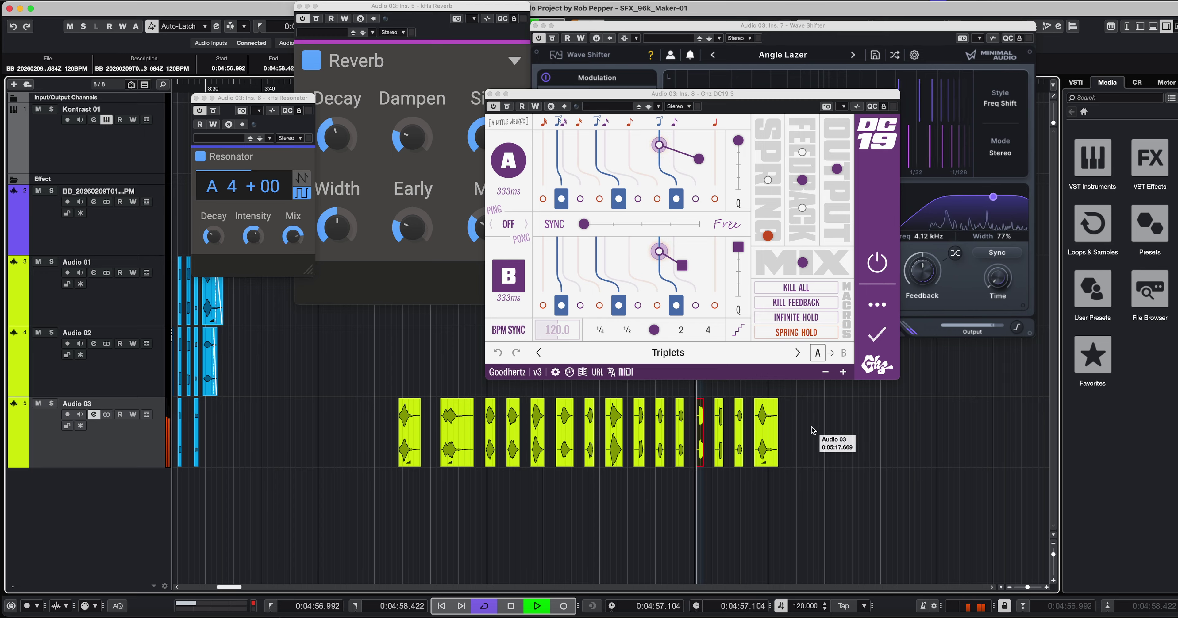
pyautogui.press('space')
pyautogui.click(769, 432)
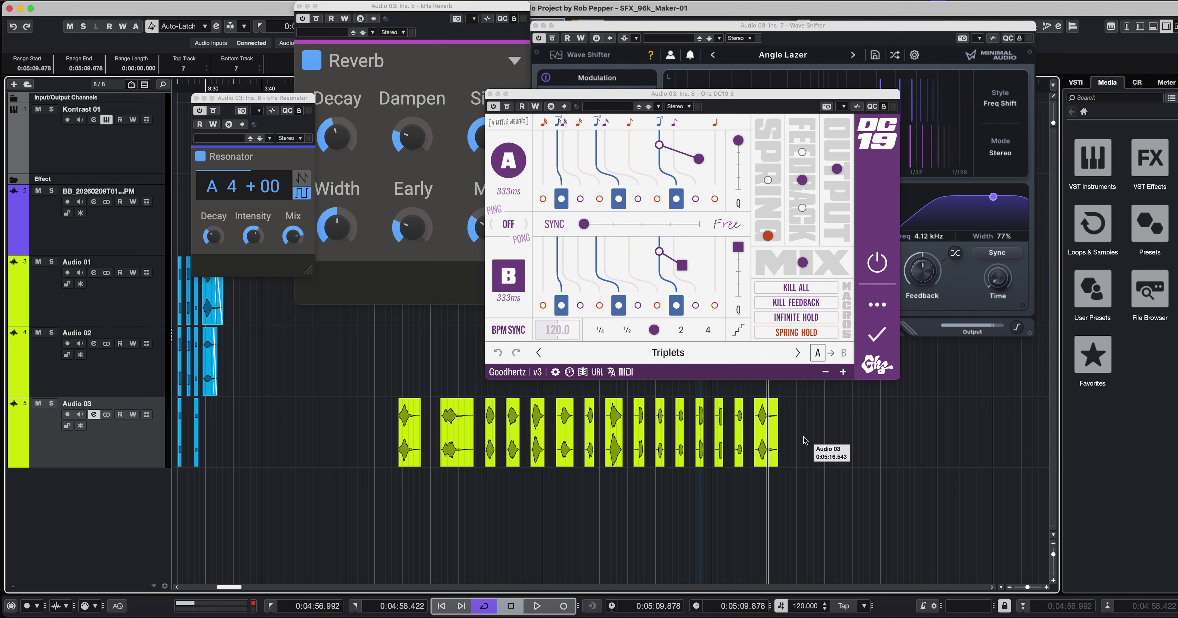
# - Select all yellow-green events on Audio 03, bring up the Rolling Sampler on Stereo Out, and briefly play the first event into it
pyautogui.moveTo(794, 447); pyautogui.dragTo(362, 473)
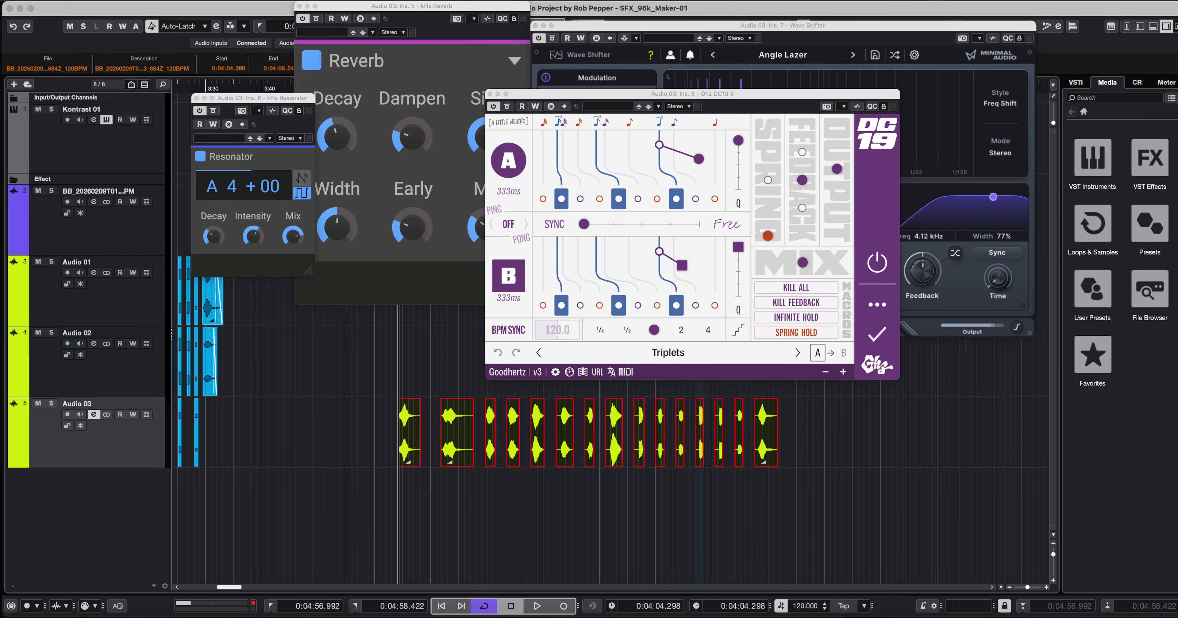
pyautogui.moveTo(802, 196); pyautogui.dragTo(501, 115)
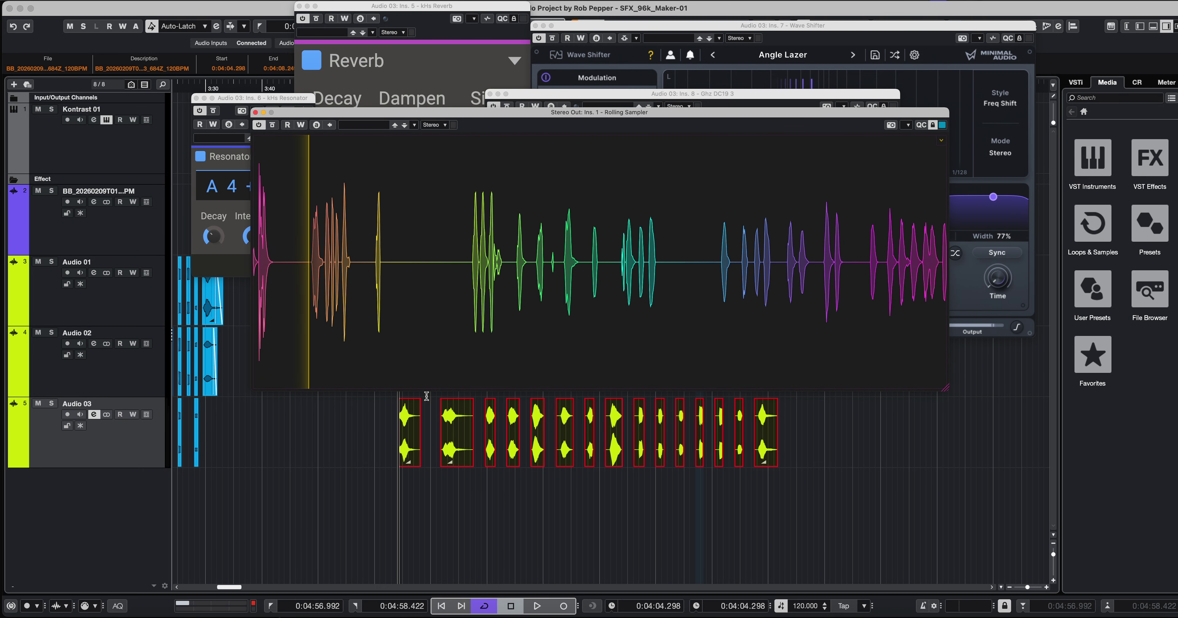
pyautogui.press('space')
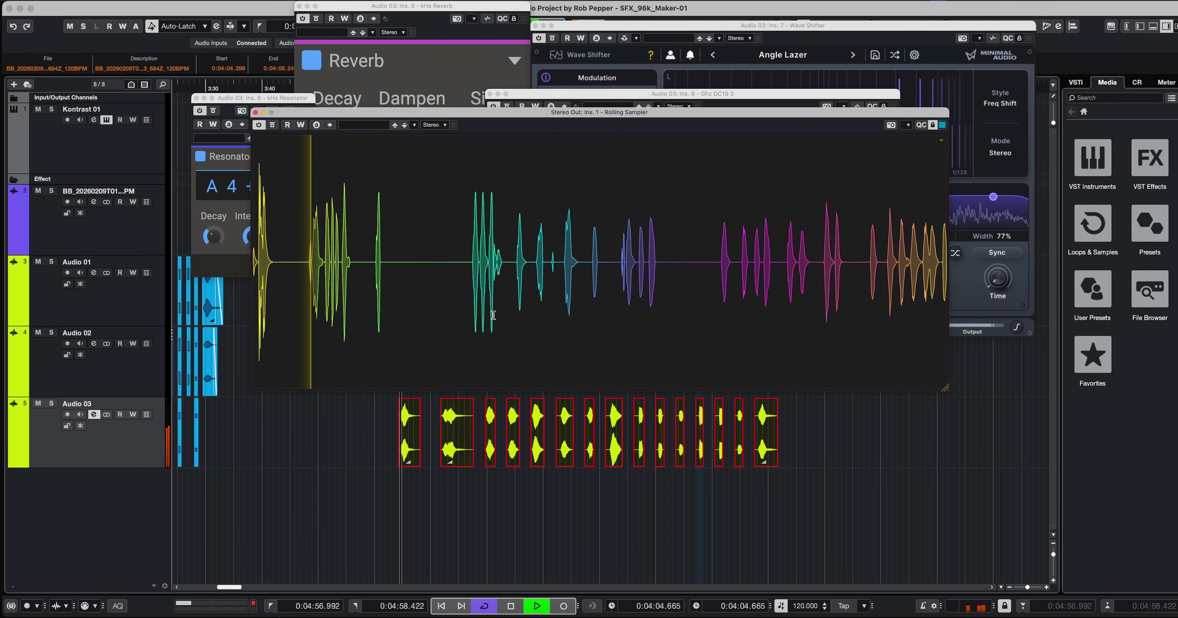
pyautogui.press('space')
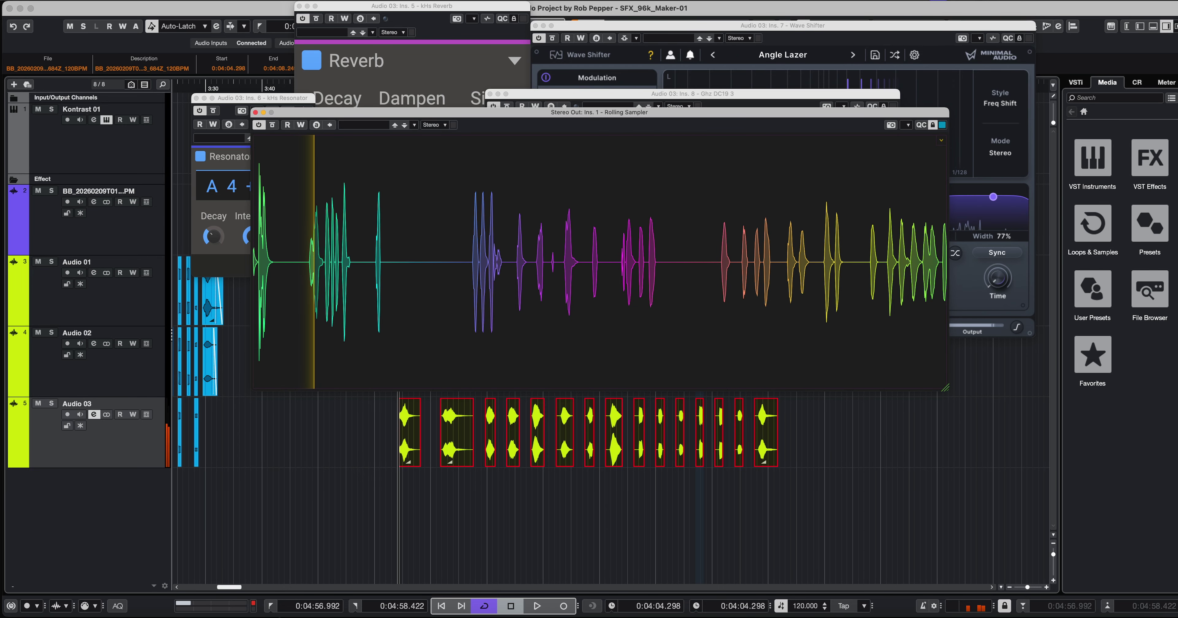
# - Shift the project window slightly behind the plug-in windows, and play the first yellow-green event into the Rolling Sampler again
pyautogui.moveTo(271, 17); pyautogui.dragTo(265, 17)
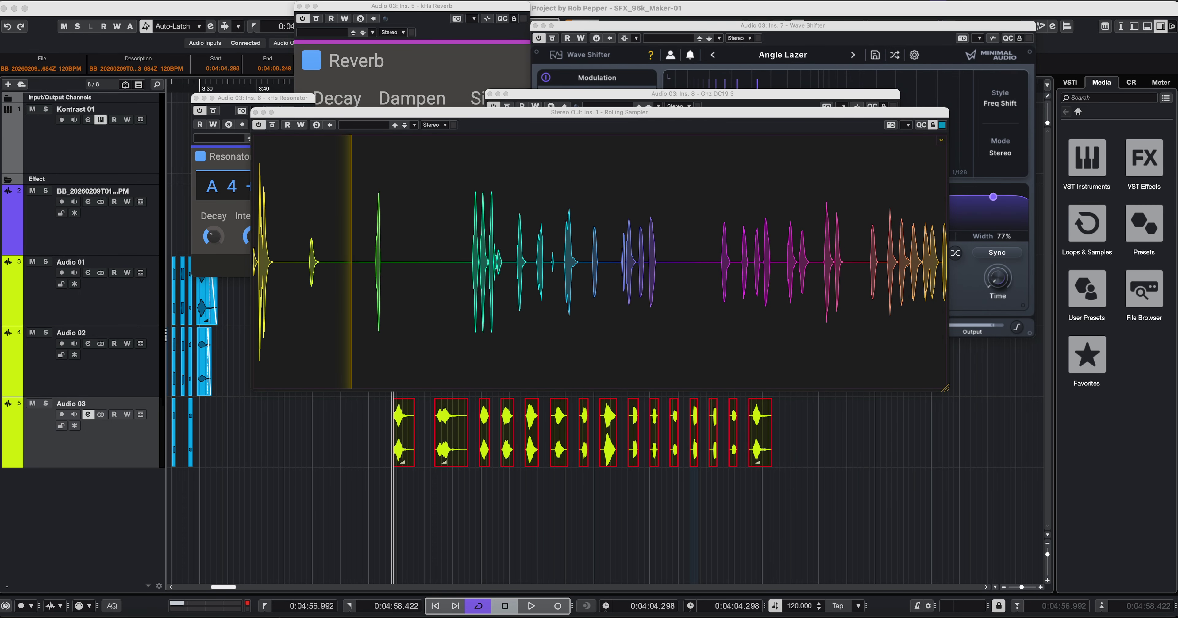
pyautogui.moveTo(295, 255); pyautogui.dragTo(1177, 210)
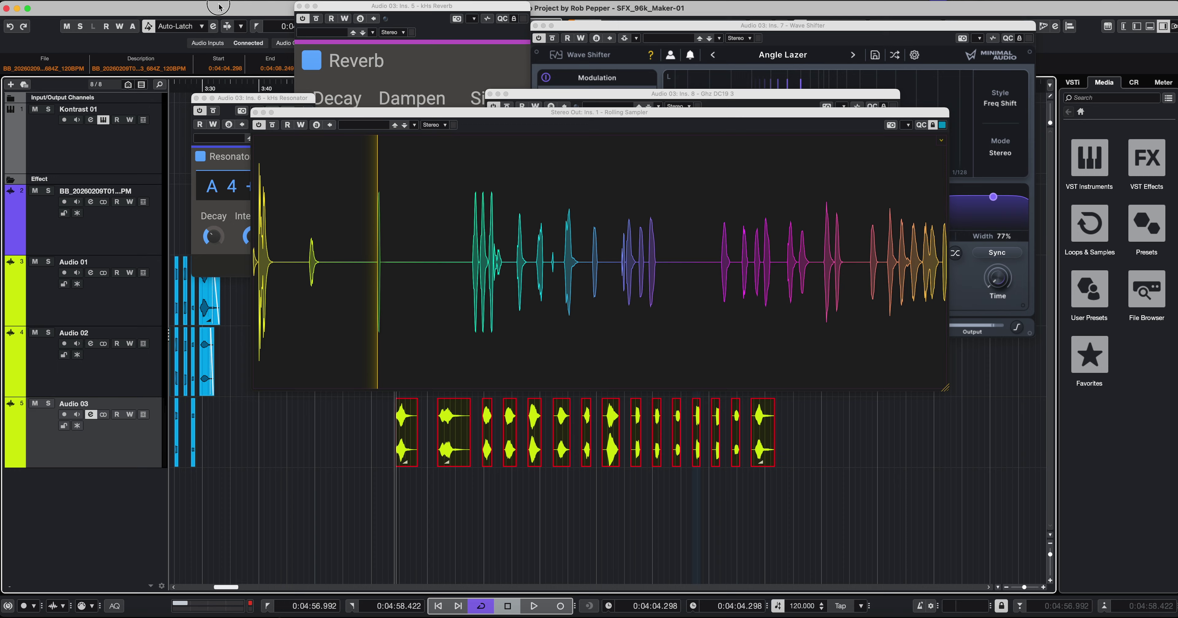
pyautogui.press('space')
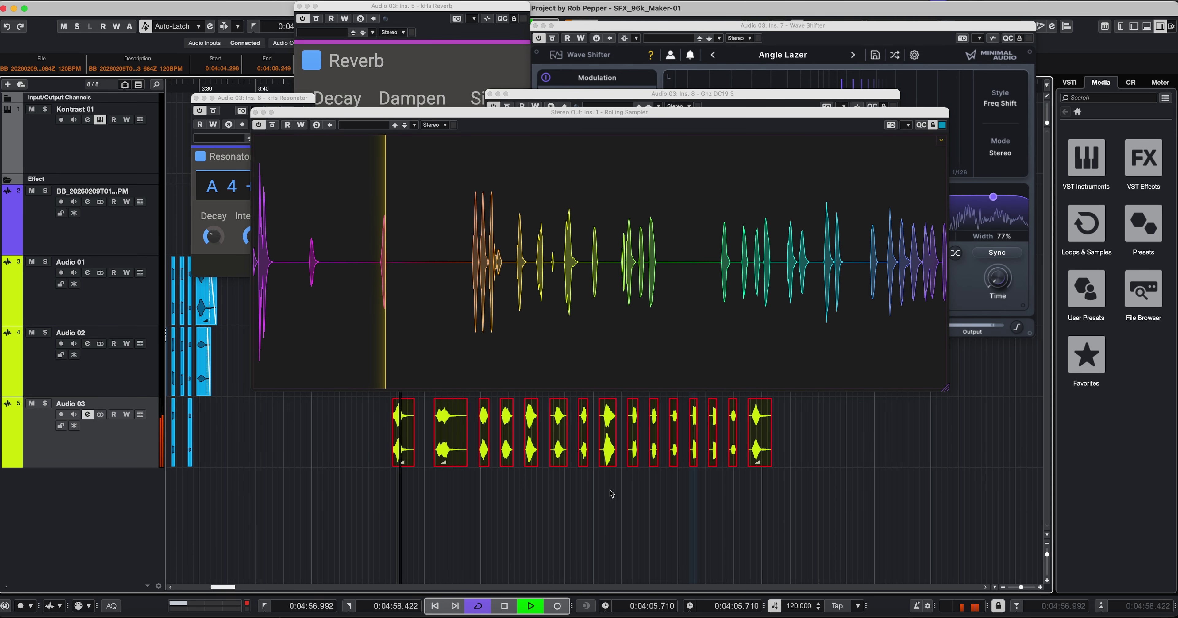
pyautogui.click(965, 3)
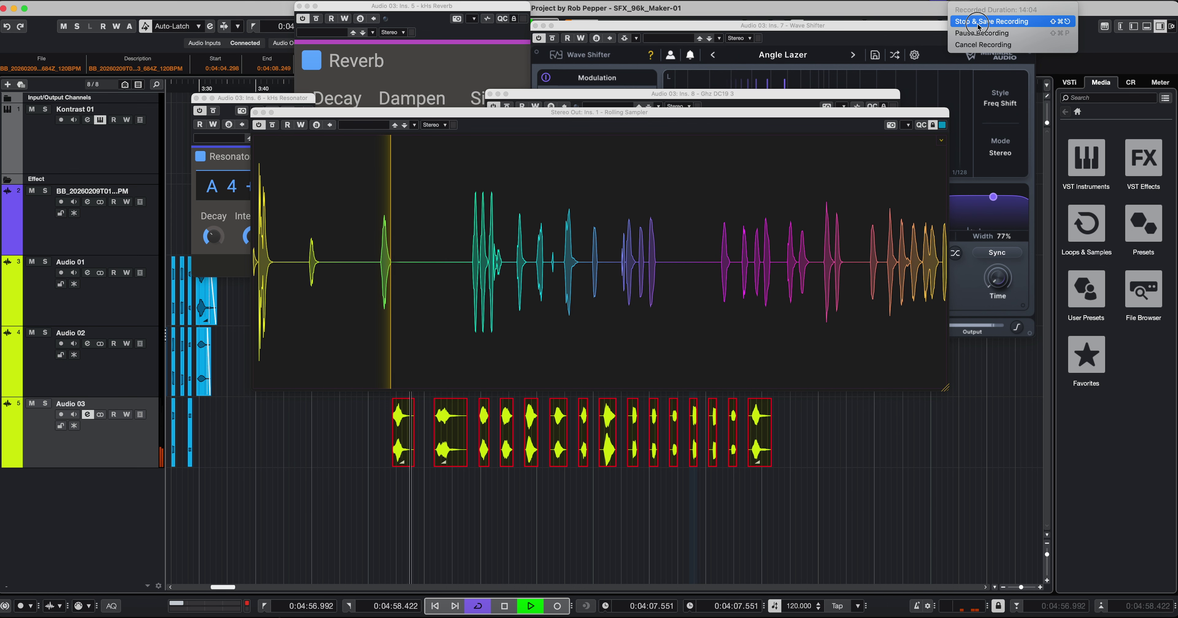